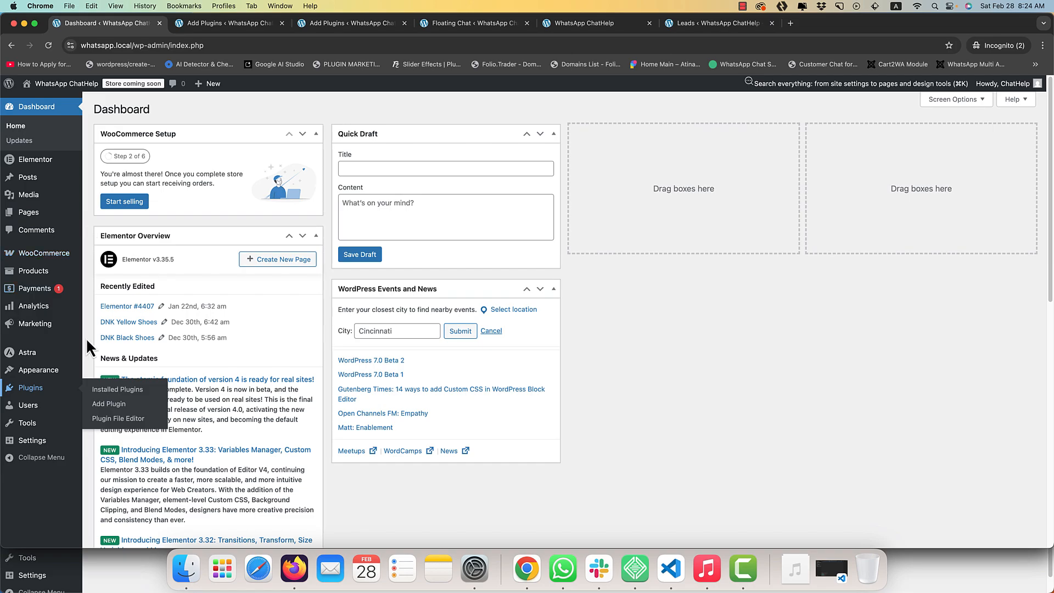
# Open the Add Plugins page in place of the dashboard and go to the ChatHelp plugin search results
pyautogui.keyDown('super'); pyautogui.click(99, 407); pyautogui.keyUp('super')
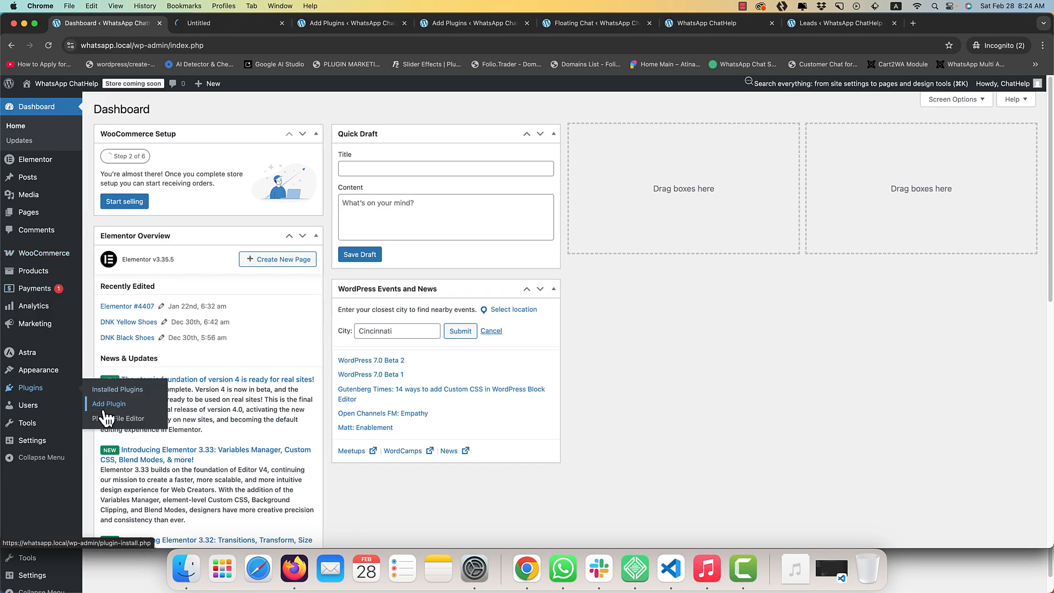
pyautogui.press('super+w')
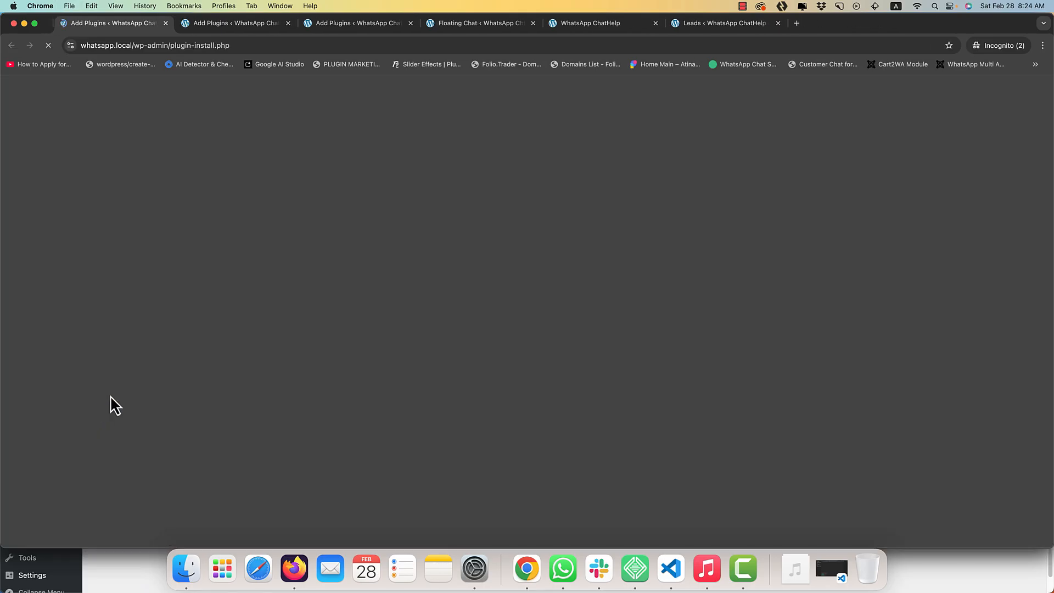
pyautogui.hotkey('ctrl', 'Tab')
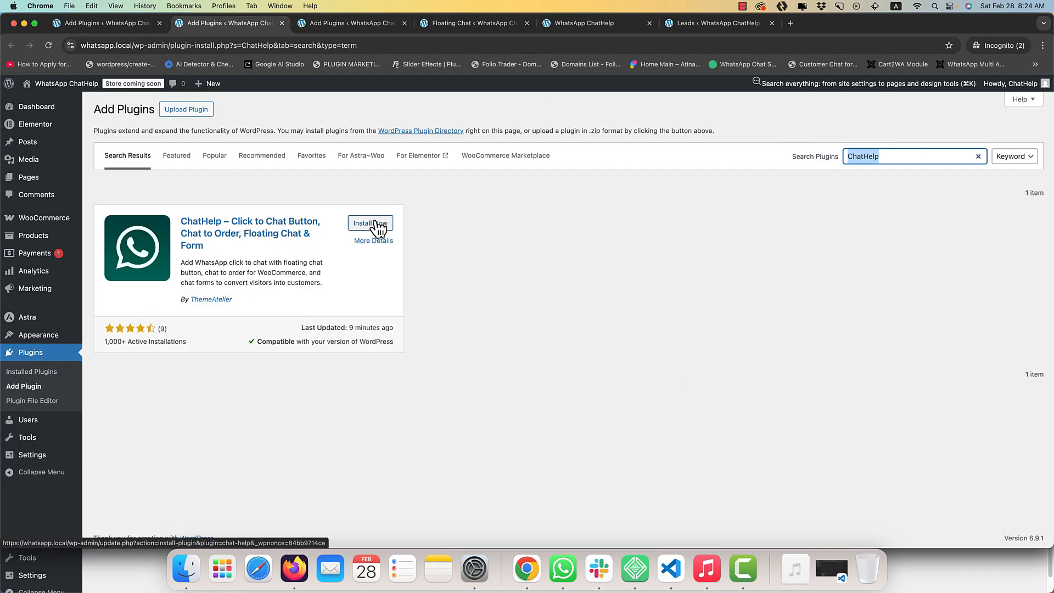
# Close the Add Plugins pages and bring up the ChatHelp Floating Chat settings
pyautogui.press('super+w')
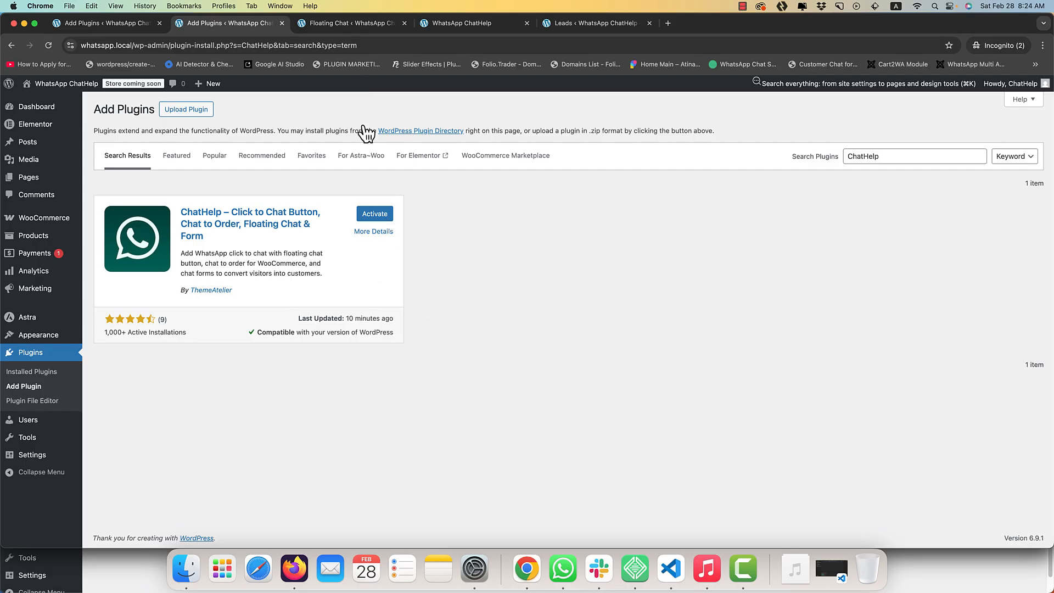
pyautogui.press('super+w')
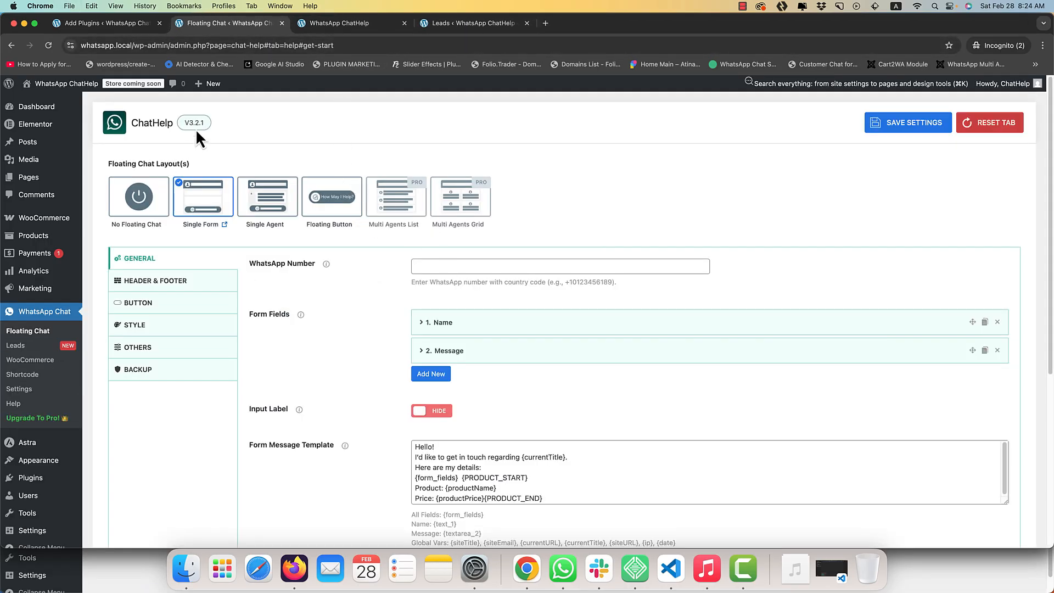
pyautogui.click(160, 24)
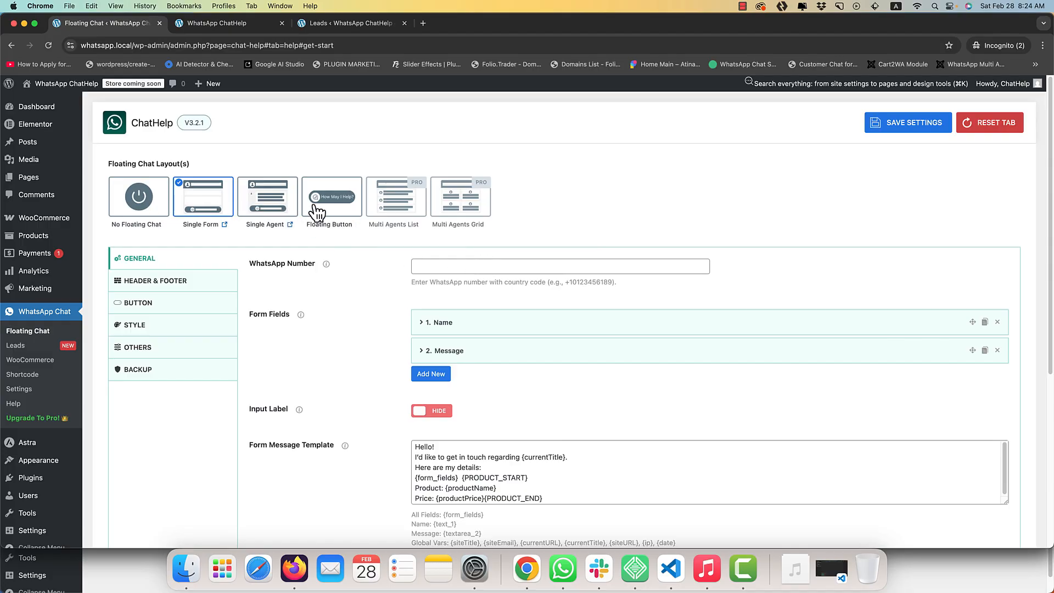
# Open the demo pages of the Single Form, Single Agent and Floating Button layouts in separate tabs
pyautogui.click(226, 226)
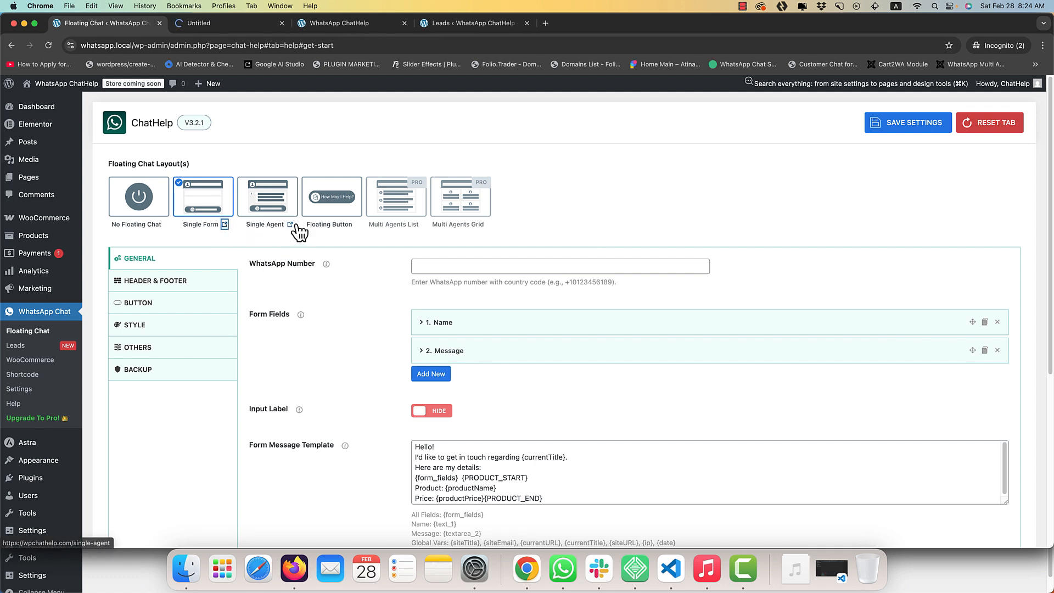
pyautogui.click(290, 225)
pyautogui.click(358, 224)
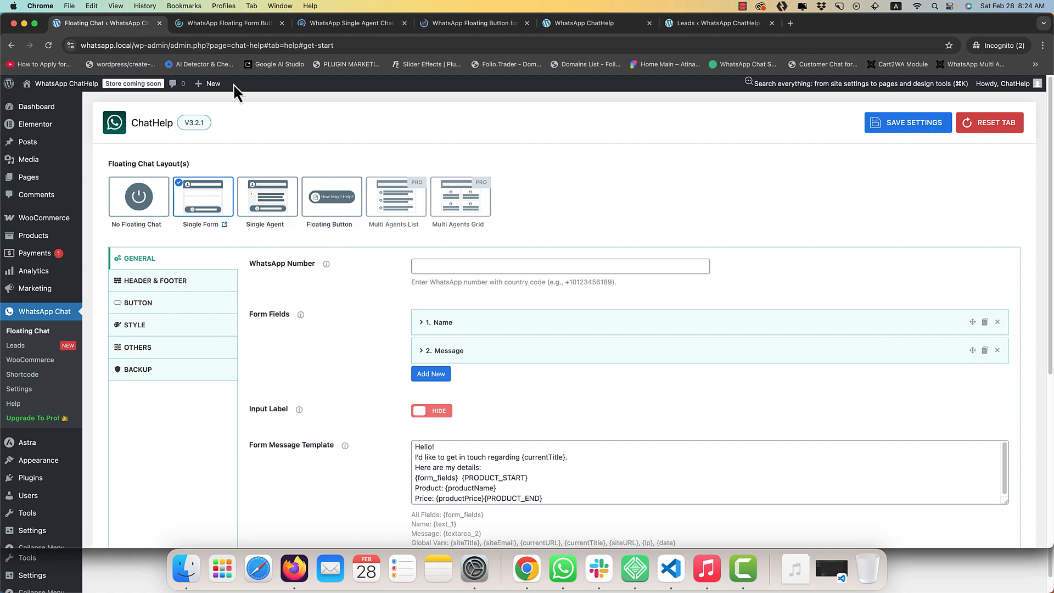
# Try the live chat widget on each of the Single Form, Single Agent and Floating Button demo pages
pyautogui.click(230, 28)
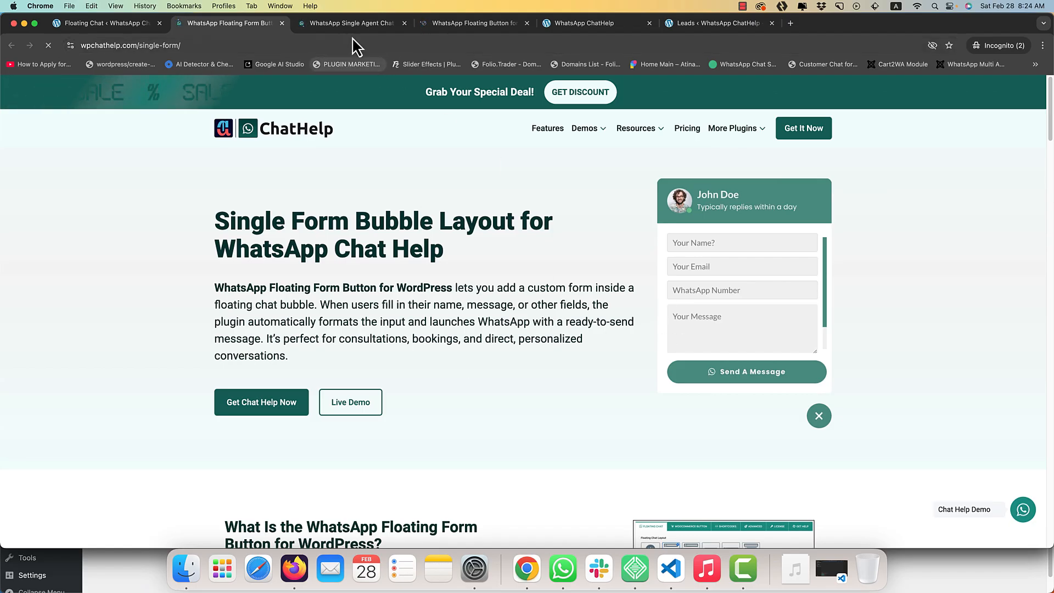
pyautogui.click(1021, 510)
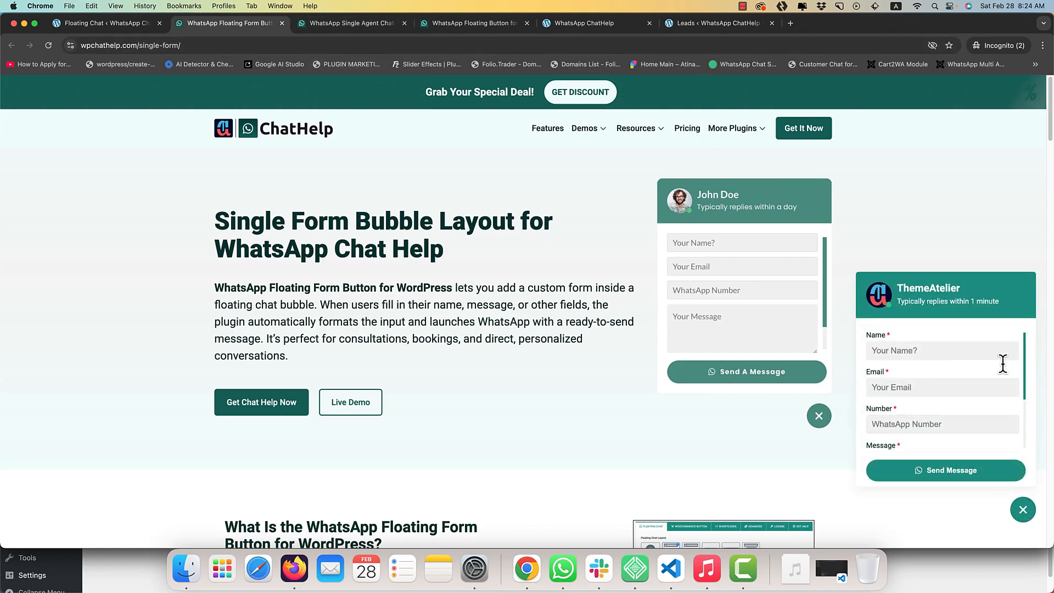
pyautogui.click(352, 23)
pyautogui.click(1009, 512)
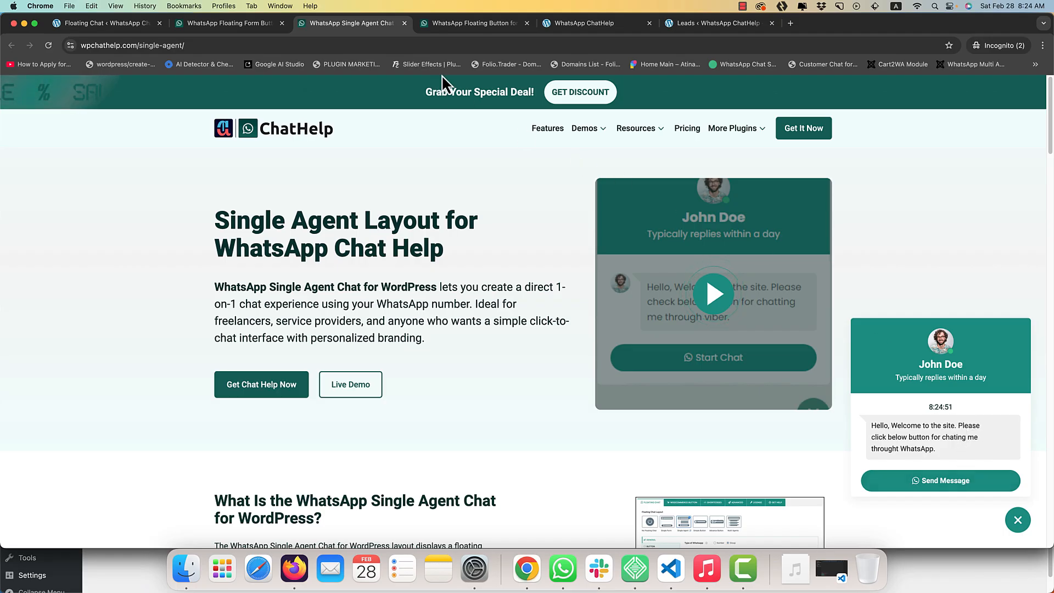
pyautogui.click(460, 28)
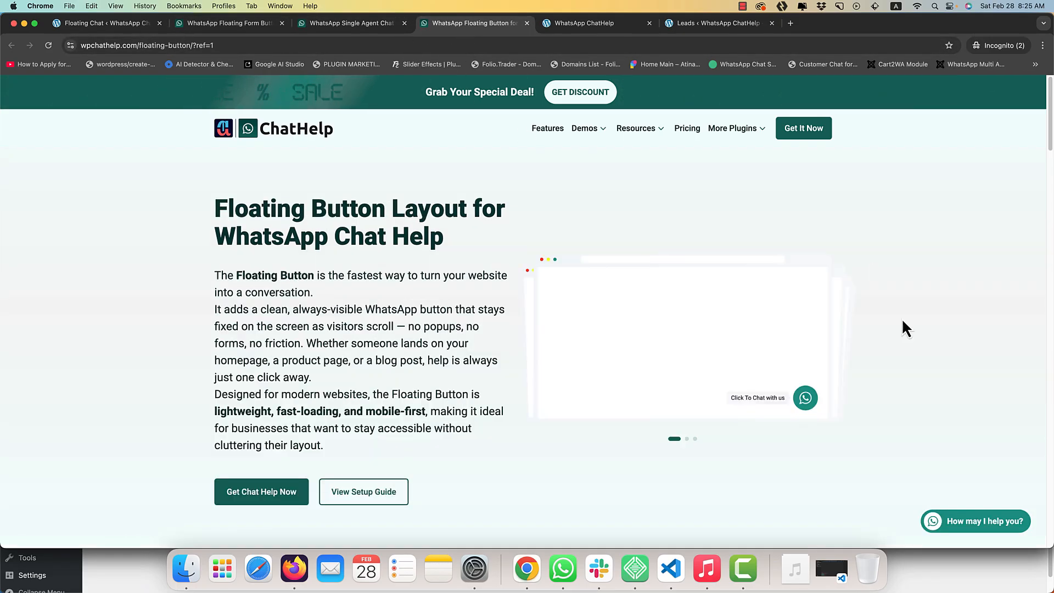
pyautogui.click(971, 522)
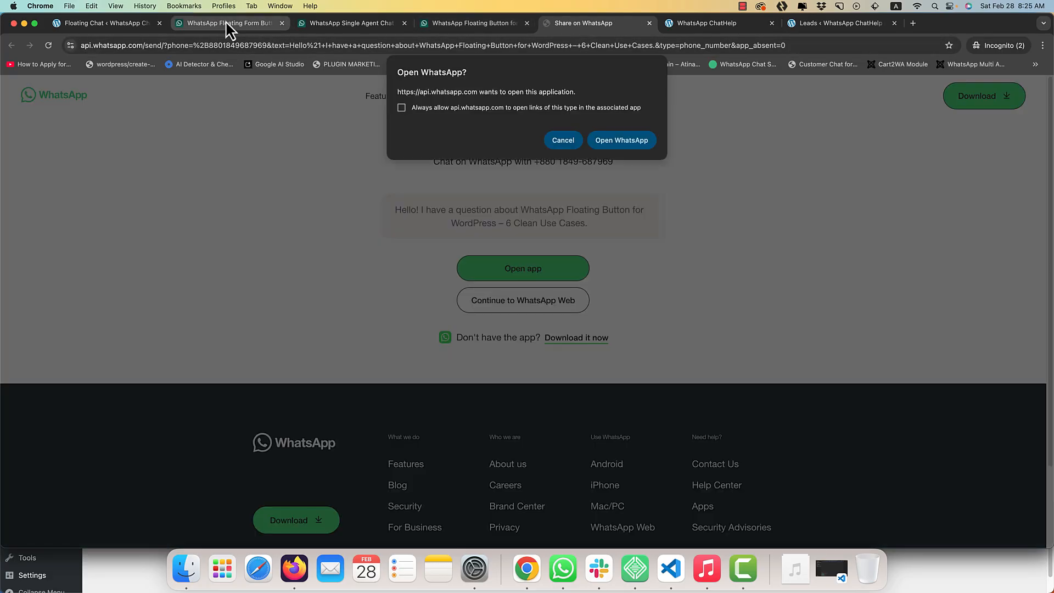
# Close the three layout demo tabs and the WhatsApp share tab, returning to the Floating Chat settings
pyautogui.middleClick(228, 31)
pyautogui.middleClick(228, 31)
pyautogui.middleClick(228, 31)
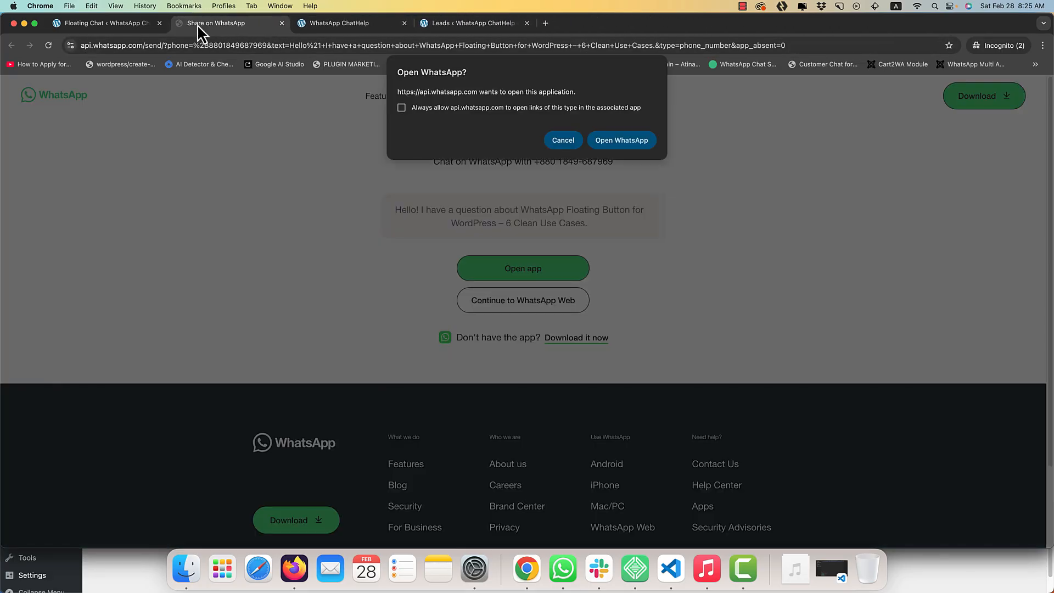
pyautogui.click(137, 25)
pyautogui.middleClick(220, 23)
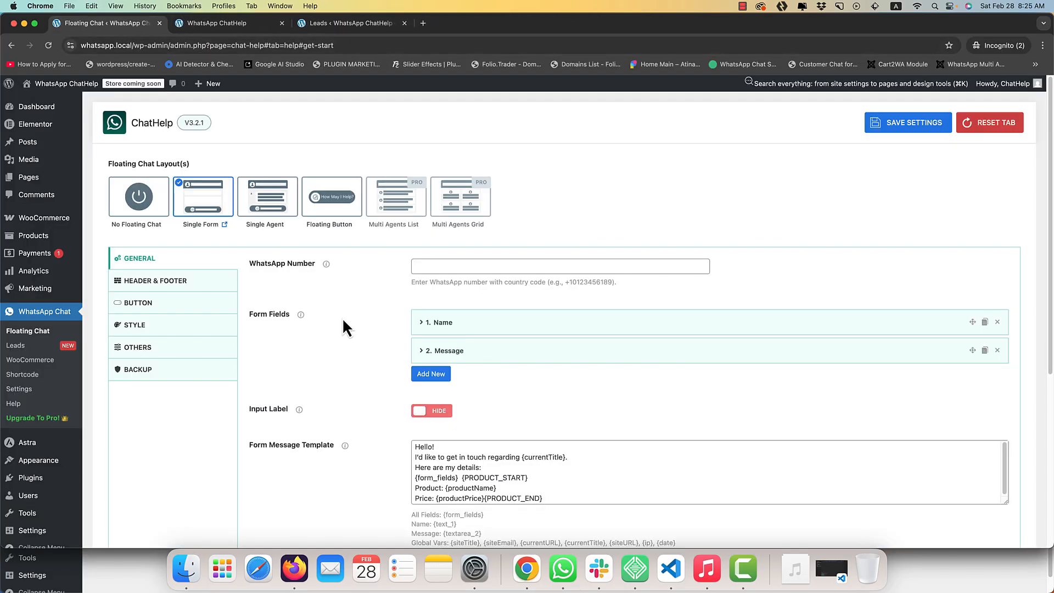
# Enter the WhatsApp number with country code for the Single Form layout and save the settings
pyautogui.click(473, 268)
pyautogui.click(199, 201)
pyautogui.click(492, 270)
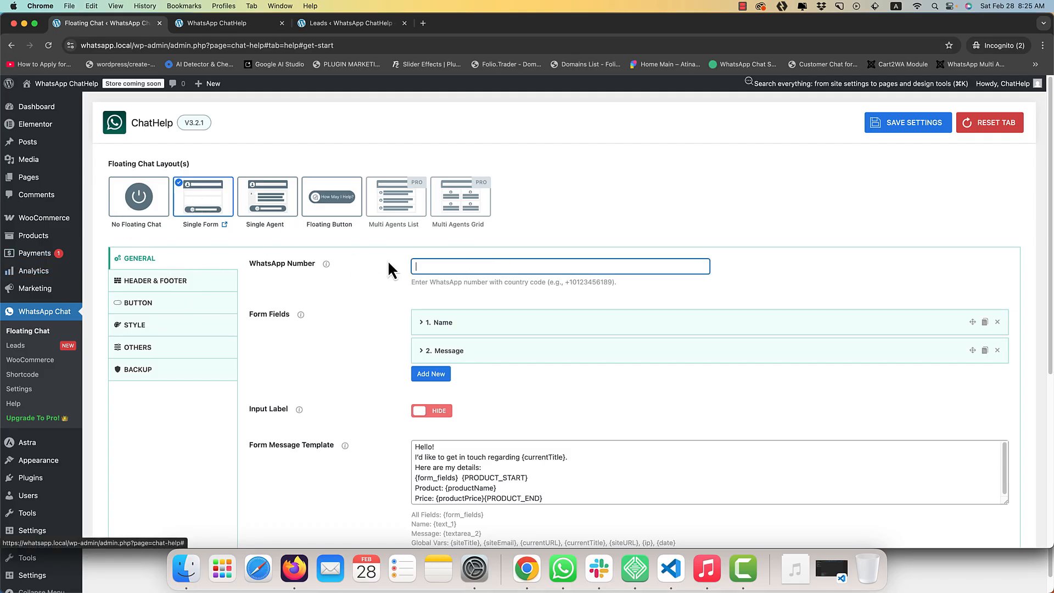
pyautogui.press('super+v')
pyautogui.click(376, 296)
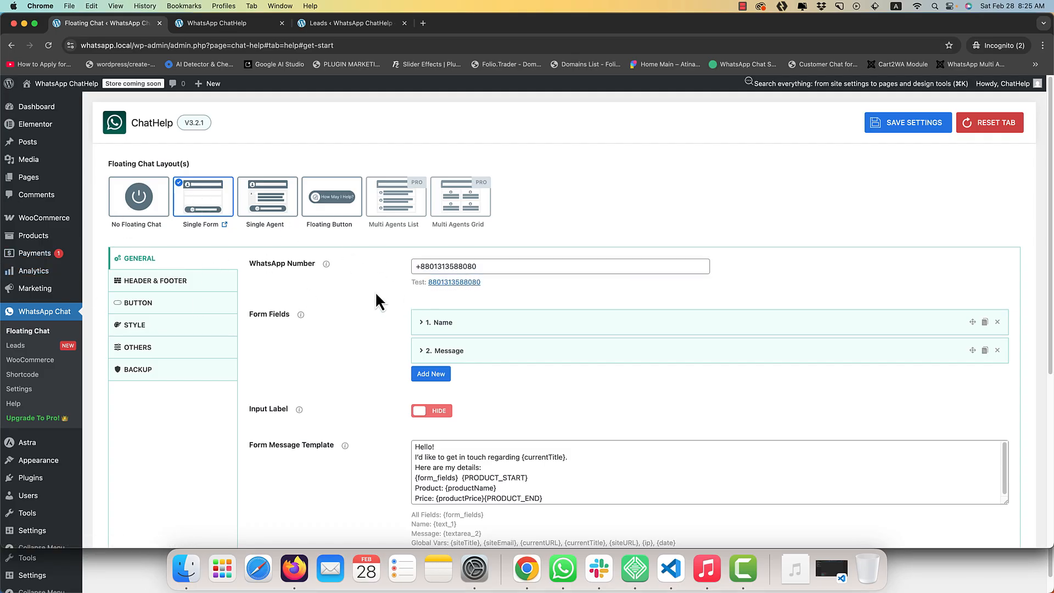
pyautogui.moveTo(494, 266); pyautogui.dragTo(412, 266)
pyautogui.click(387, 277)
pyautogui.press('super+s')
# Expand the Name form field to review its type, label, placeholder and validation options, and collapse it again
pyautogui.click(460, 327)
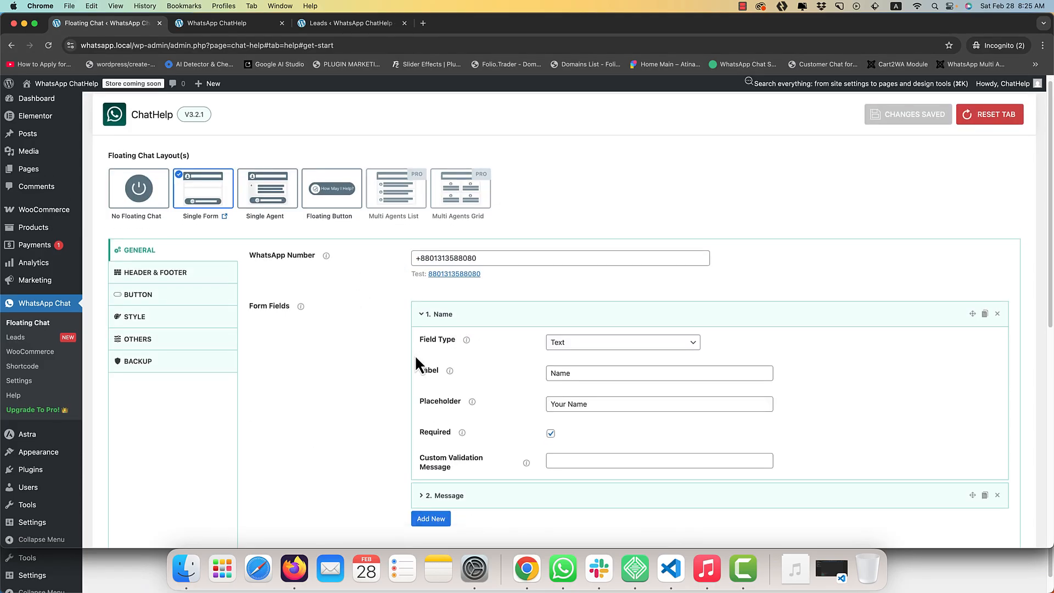
pyautogui.scroll(-3, 415, 362)
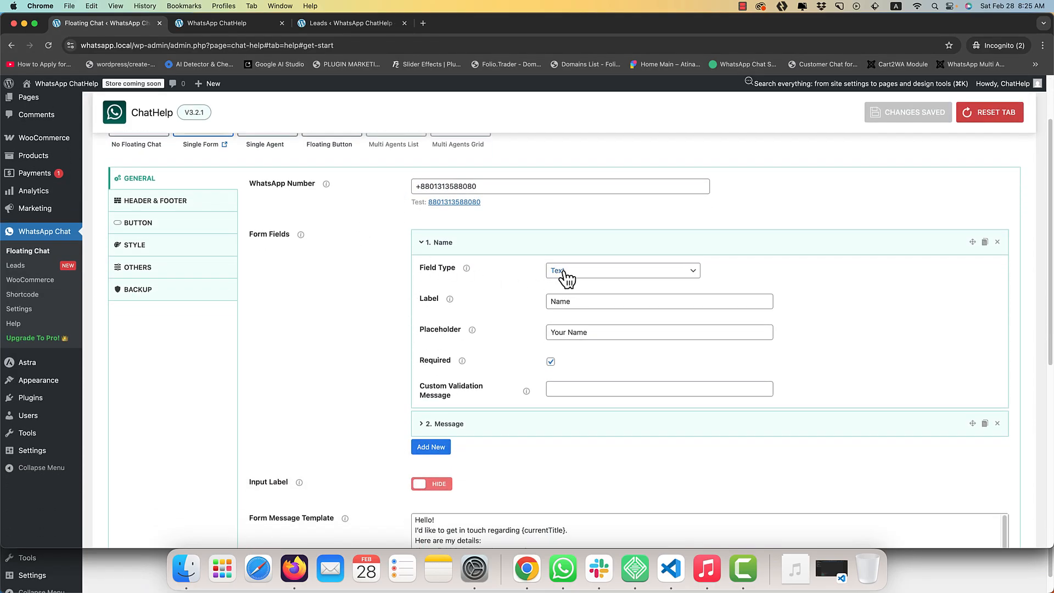
pyautogui.click(535, 250)
pyautogui.moveTo(516, 265)
pyautogui.mouseDown()
pyautogui.moveTo(519, 231)
pyautogui.moveTo(527, 273)
pyautogui.mouseUp()
# Enlarge the Form Message Template box so the whole template text fits
pyautogui.scroll(-1, 349, 309)
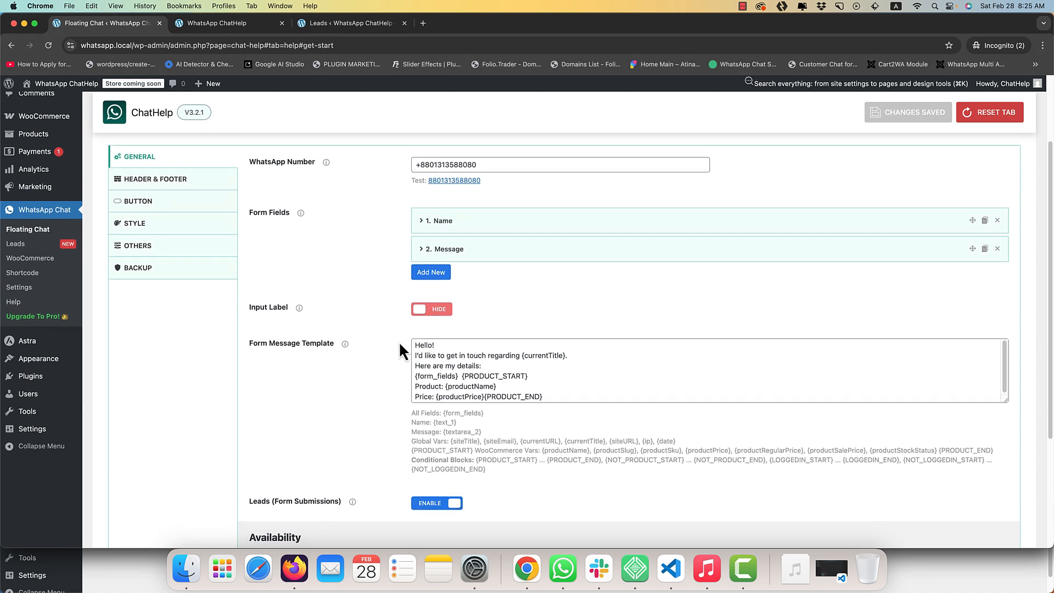
pyautogui.scroll(-1, 440, 352)
pyautogui.click(484, 363)
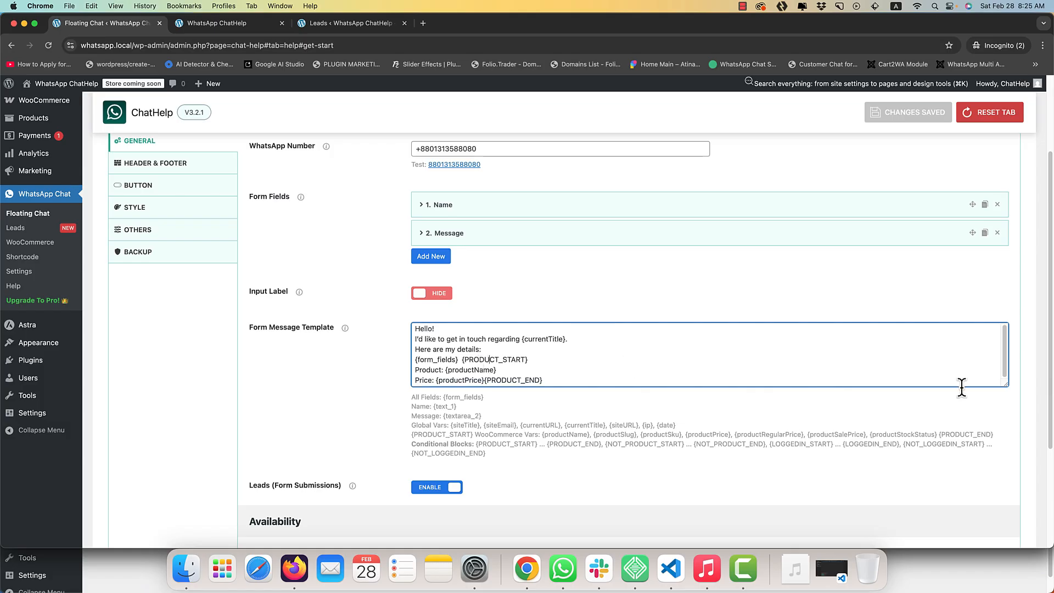
pyautogui.moveTo(1006, 385); pyautogui.dragTo(1006, 401)
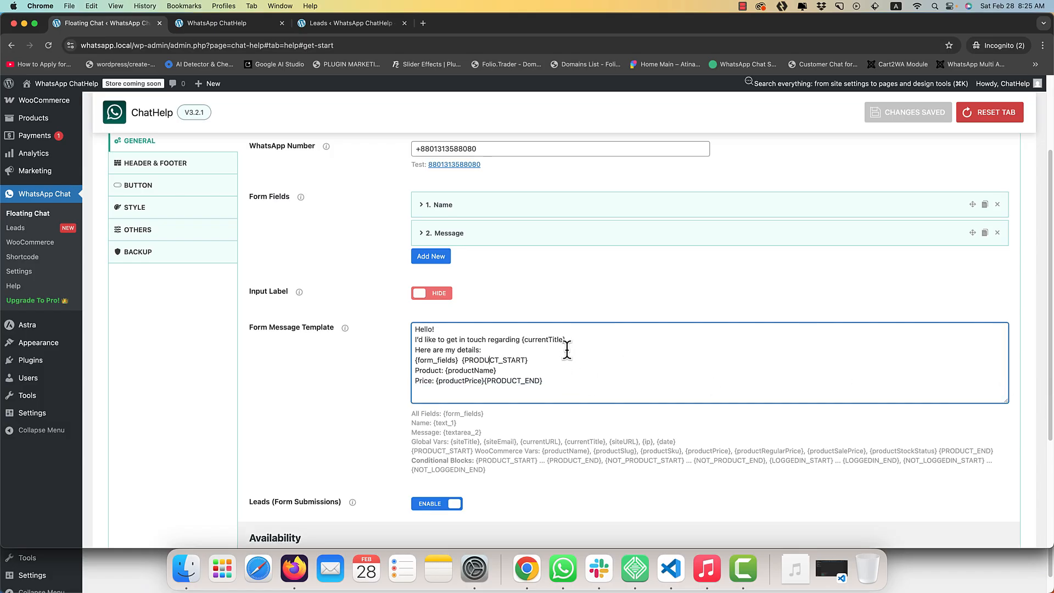
# Examine the variables and conditional blocks available for the Form Message Template
pyautogui.moveTo(572, 378)
pyautogui.mouseDown()
pyautogui.moveTo(407, 322)
pyautogui.moveTo(447, 344)
pyautogui.moveTo(572, 369)
pyautogui.moveTo(586, 385)
pyautogui.mouseUp()
pyautogui.click(407, 321)
pyautogui.scroll(-4, 368, 394)
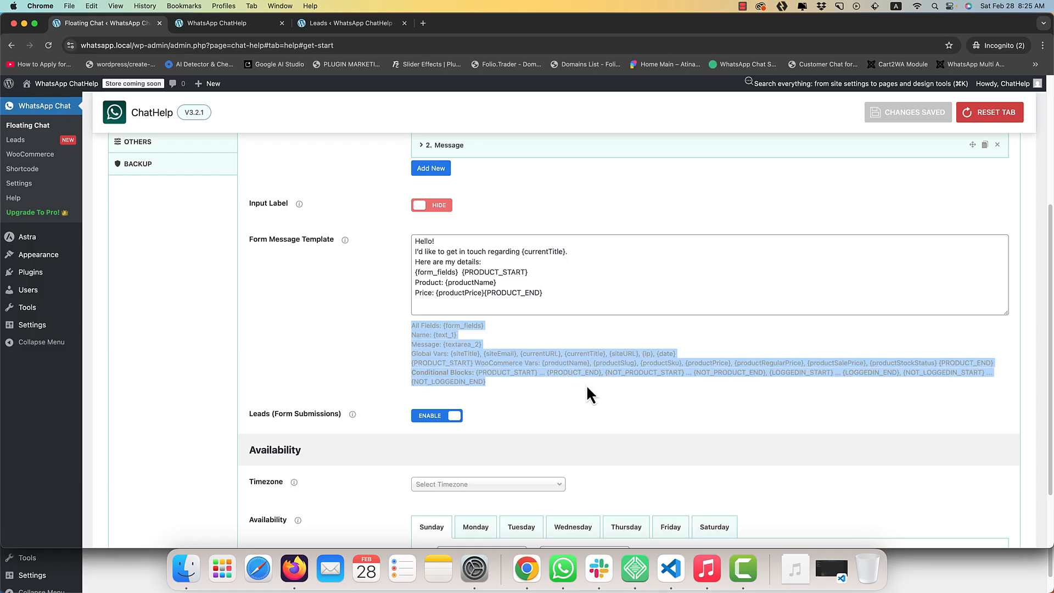
pyautogui.click(449, 341)
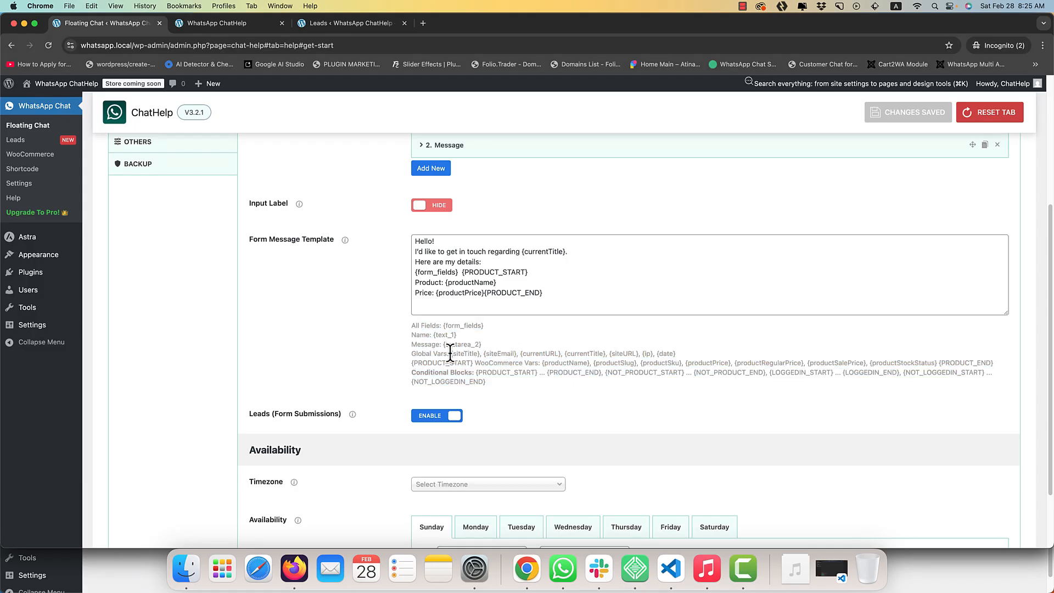
pyautogui.click(424, 348)
pyautogui.scroll(-1, 380, 357)
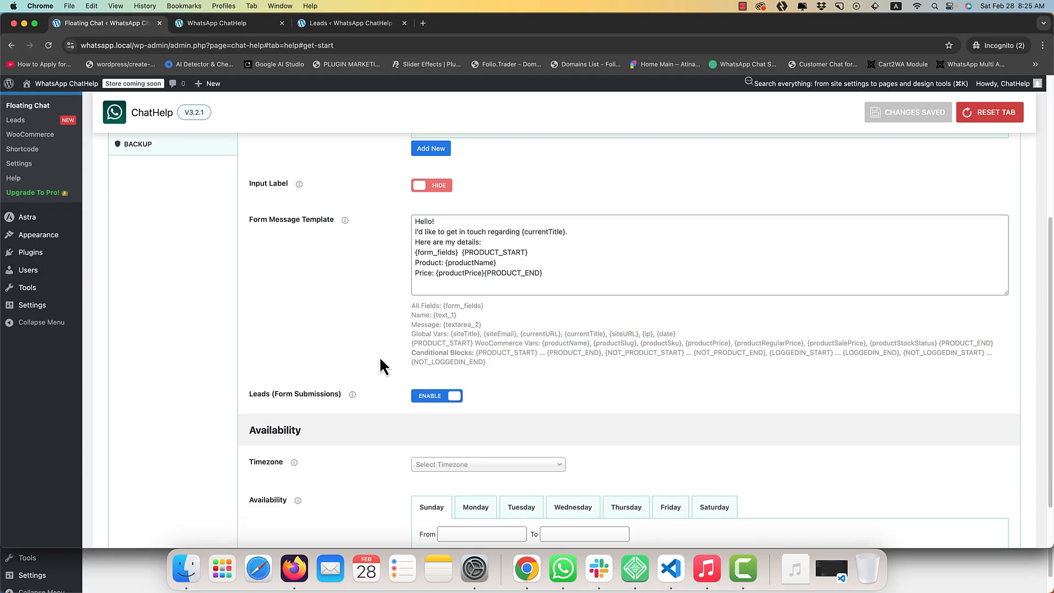
pyautogui.scroll(1, 354, 371)
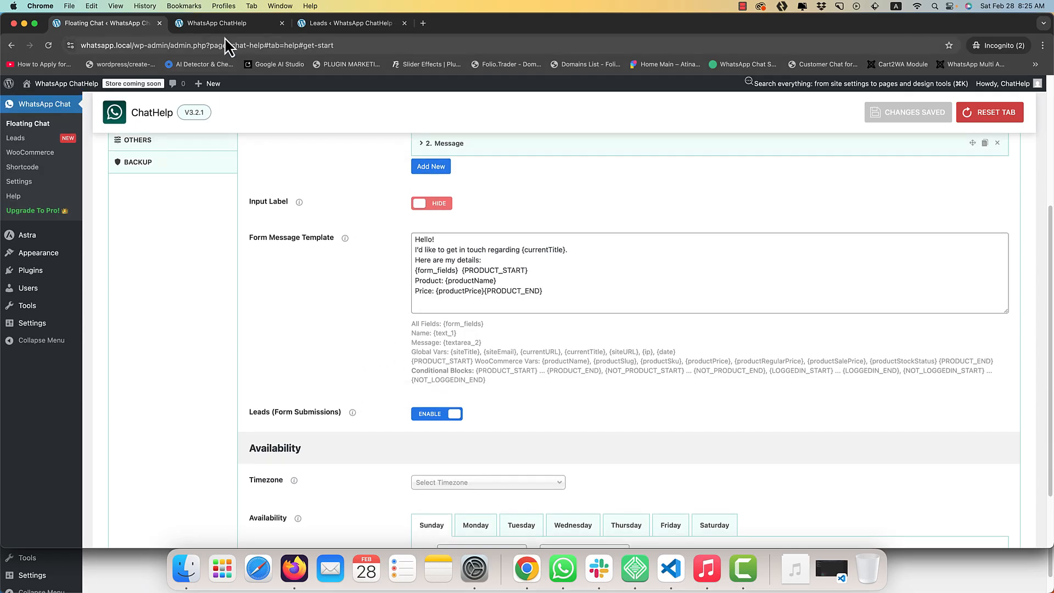
# Check the chat form's name and message fields on the store's home page, and return to the Floating Chat settings
pyautogui.click(228, 23)
pyautogui.click(904, 392)
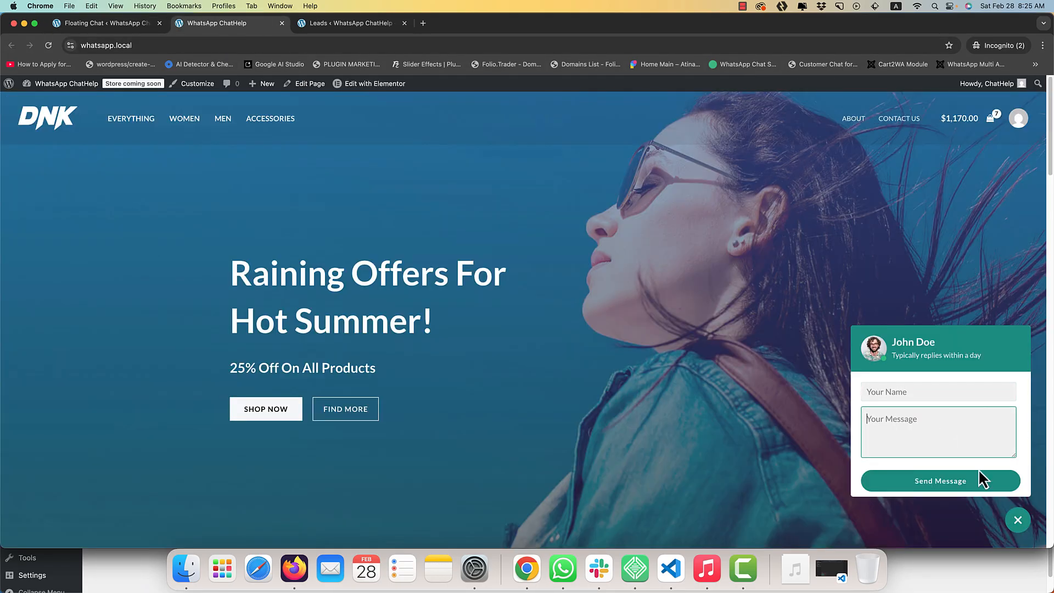
pyautogui.click(118, 24)
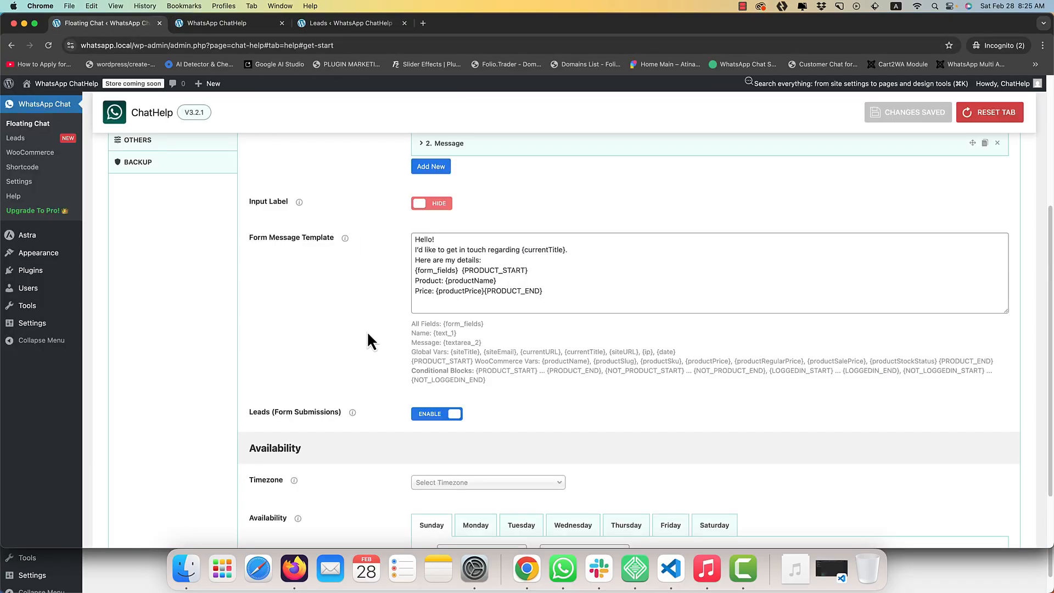
# Open the Leads page in a new tab to examine the form submissions, and return to the Floating Chat settings
pyautogui.scroll(2, 308, 329)
pyautogui.keyDown('super'); pyautogui.click(23, 260); pyautogui.keyUp('super')
pyautogui.scroll(-1, 325, 318)
pyautogui.click(220, 23)
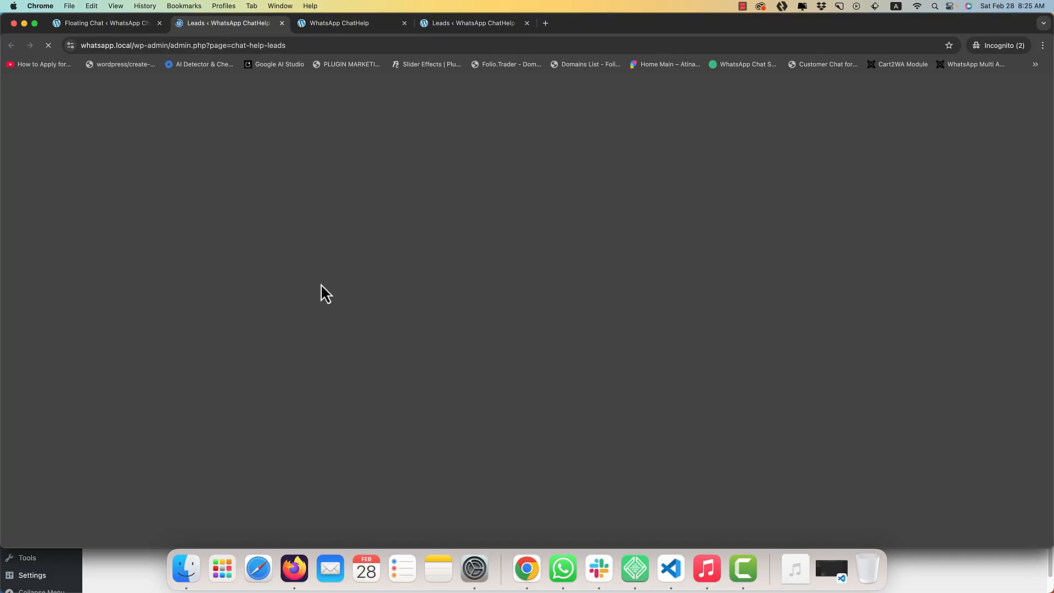
pyautogui.doubleClick(374, 220)
pyautogui.click(396, 219)
pyautogui.click(395, 219)
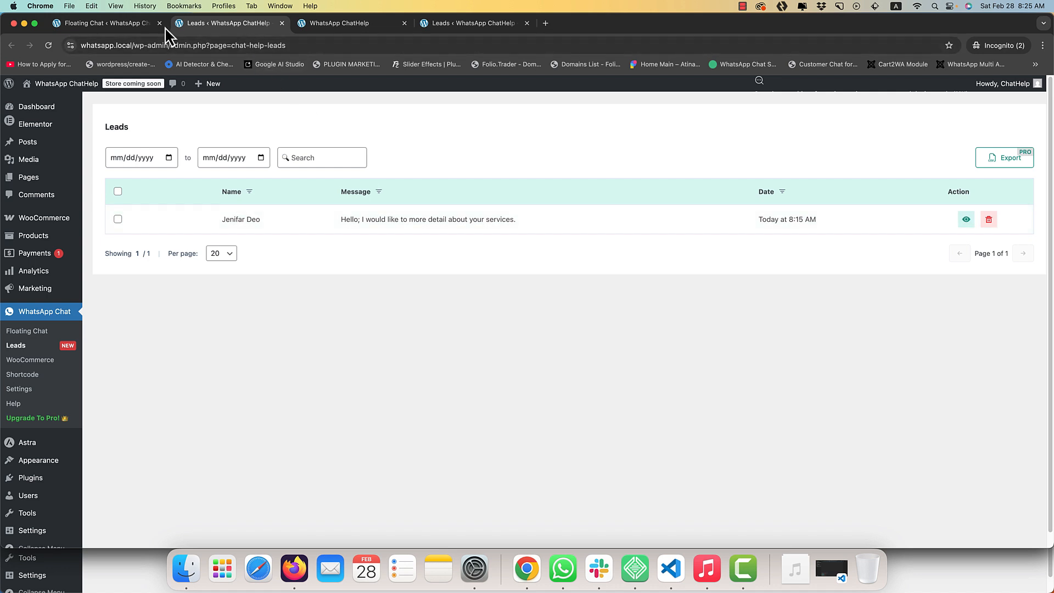
pyautogui.moveTo(97, 24); pyautogui.dragTo(175, 29)
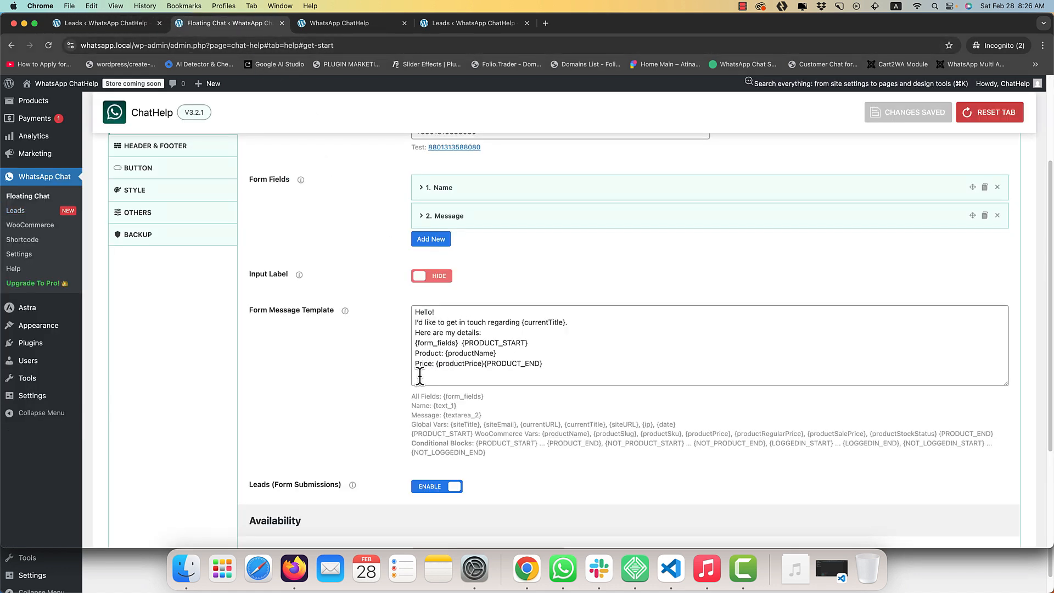
# Set the Availability timezone by searching for "dha" and choosing the matching entry
pyautogui.scroll(-3, 432, 376)
pyautogui.scroll(-3, 397, 357)
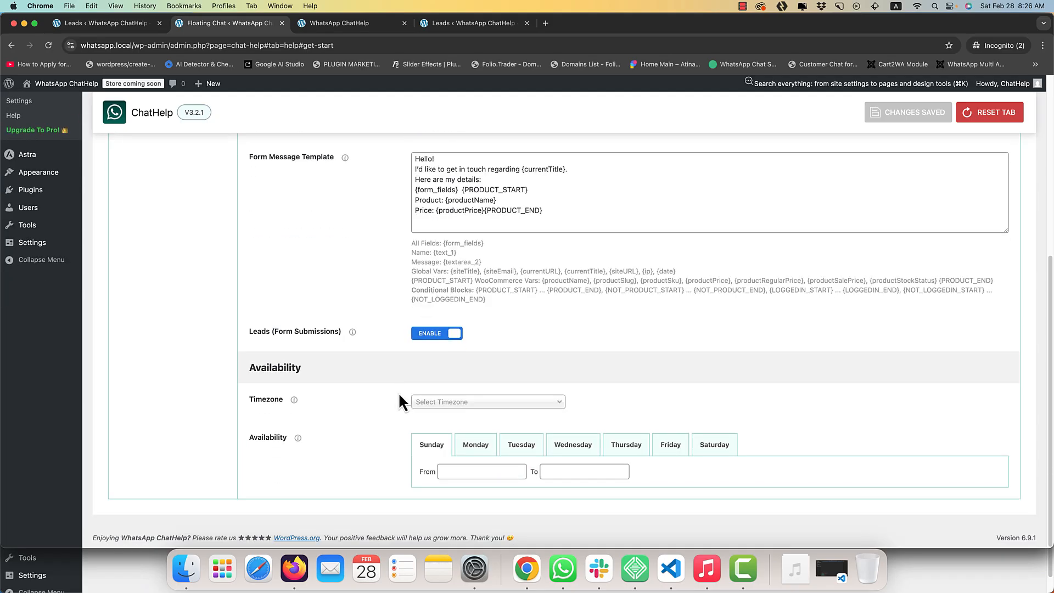
pyautogui.click(448, 405)
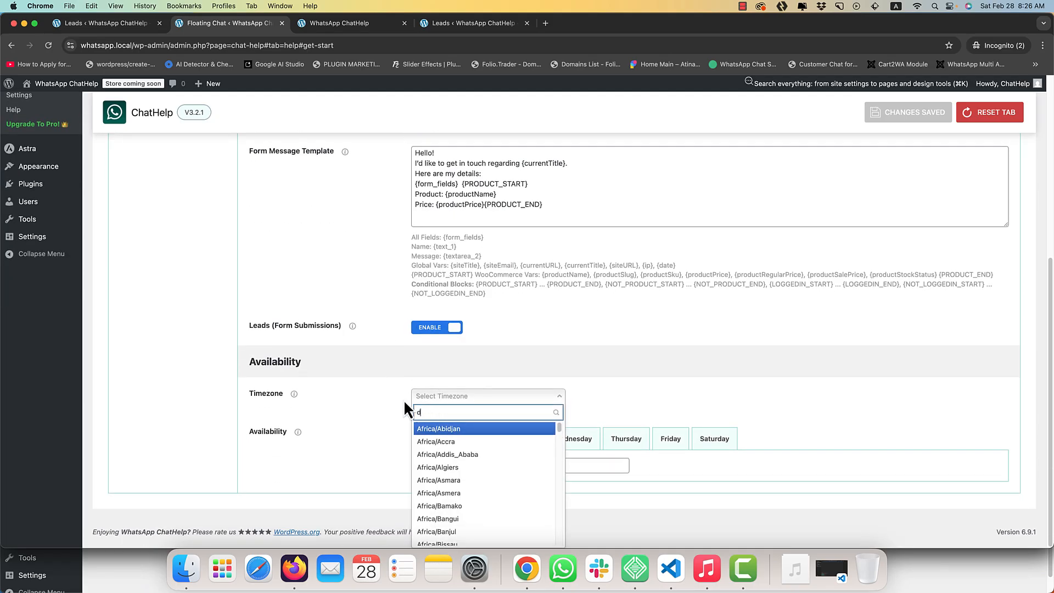
pyautogui.write('dha')
pyautogui.click(427, 435)
# Look through the From and To availability times of the individual weekdays
pyautogui.click(454, 470)
pyautogui.click(482, 452)
pyautogui.click(540, 450)
pyautogui.click(578, 451)
pyautogui.click(434, 450)
# Replace the agent name in the Header & Footer settings with the new agent's name, and save the settings
pyautogui.scroll(5, 340, 362)
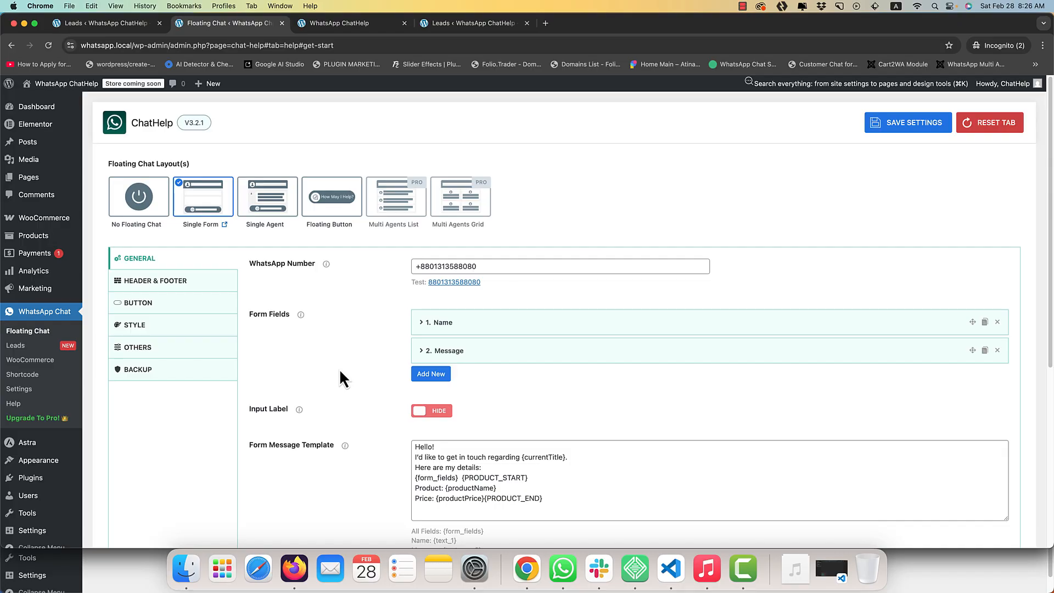
pyautogui.click(169, 284)
pyautogui.click(462, 347)
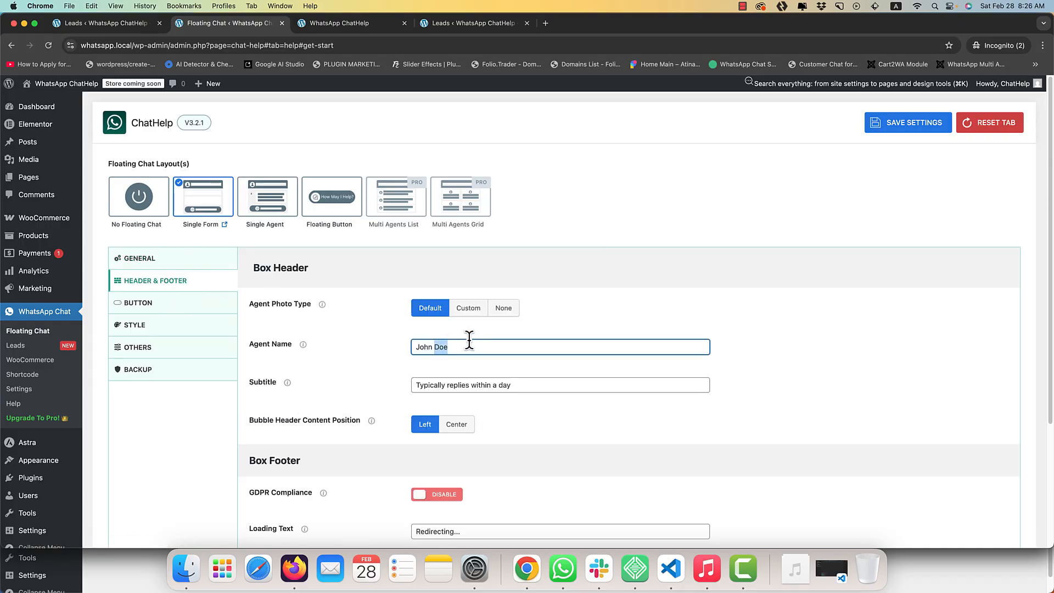
pyautogui.press('BackSpace')
pyautogui.press('BackSpace')
pyautogui.press('BackSpace')
pyautogui.write('enifar')
pyautogui.press('super+s')
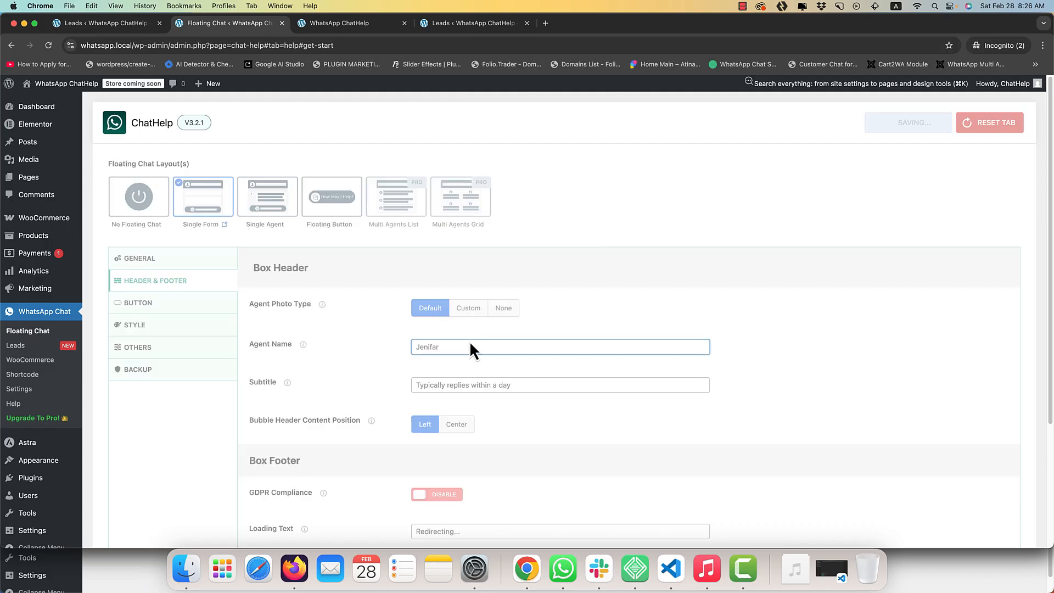
# Check the agent name in the chat form on the store's home page, and review the remaining Header & Footer settings
pyautogui.click(330, 24)
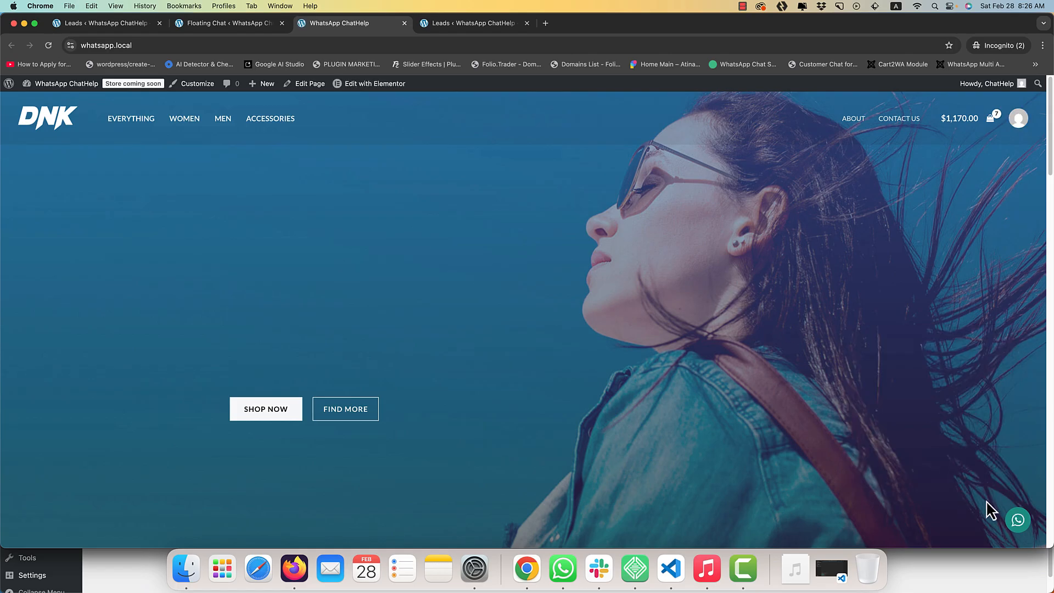
pyautogui.click(1017, 520)
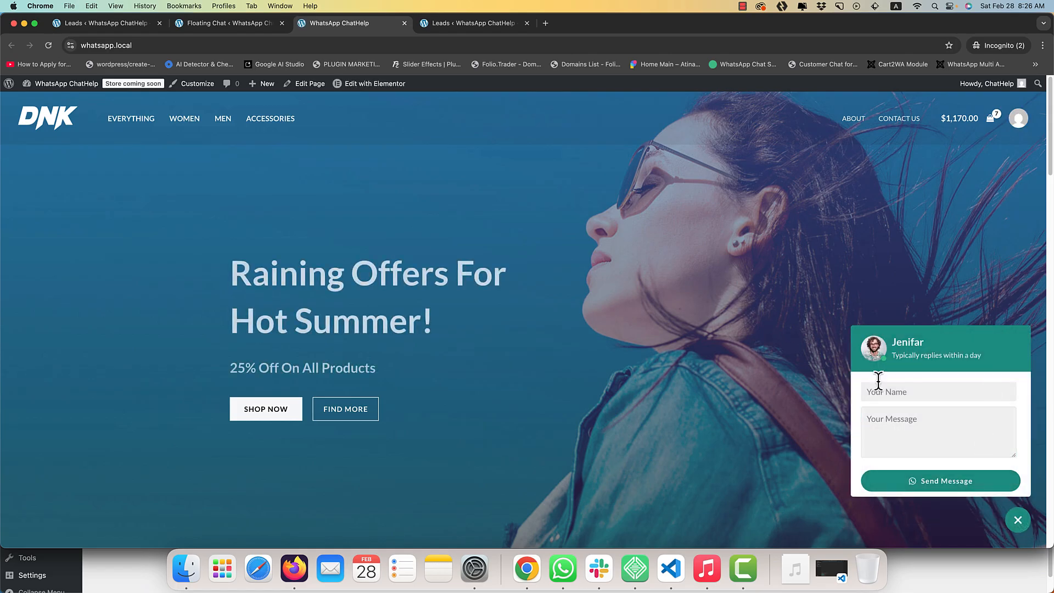
pyautogui.click(246, 24)
pyautogui.scroll(-3, 351, 373)
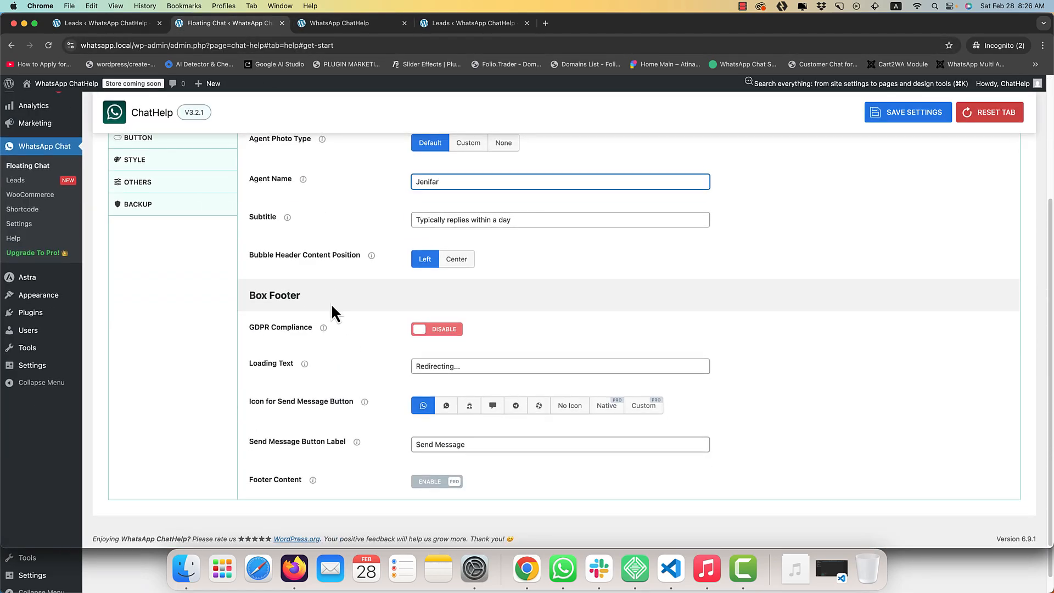
pyautogui.scroll(3, 331, 304)
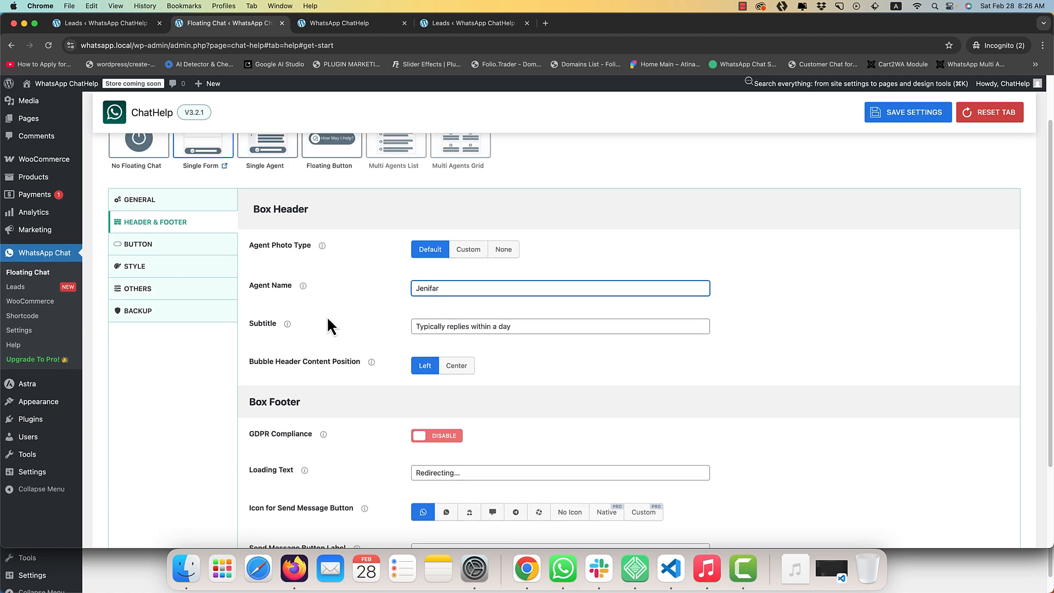
pyautogui.scroll(-1, 522, 330)
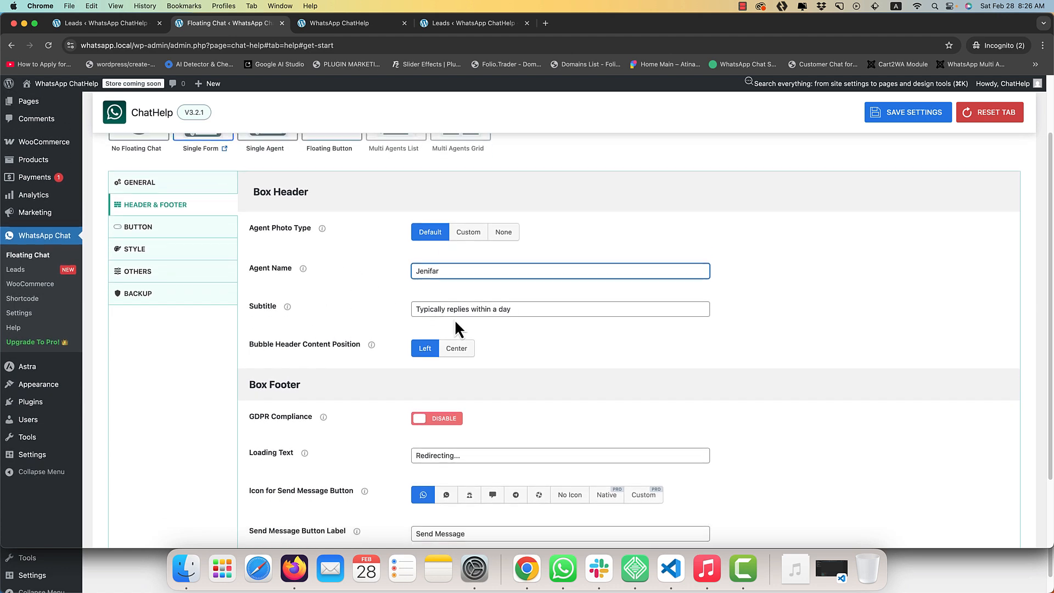
# Set the Floating Button Style to Simple Button in the Button settings, and save the change
pyautogui.click(175, 235)
pyautogui.scroll(-5, 397, 368)
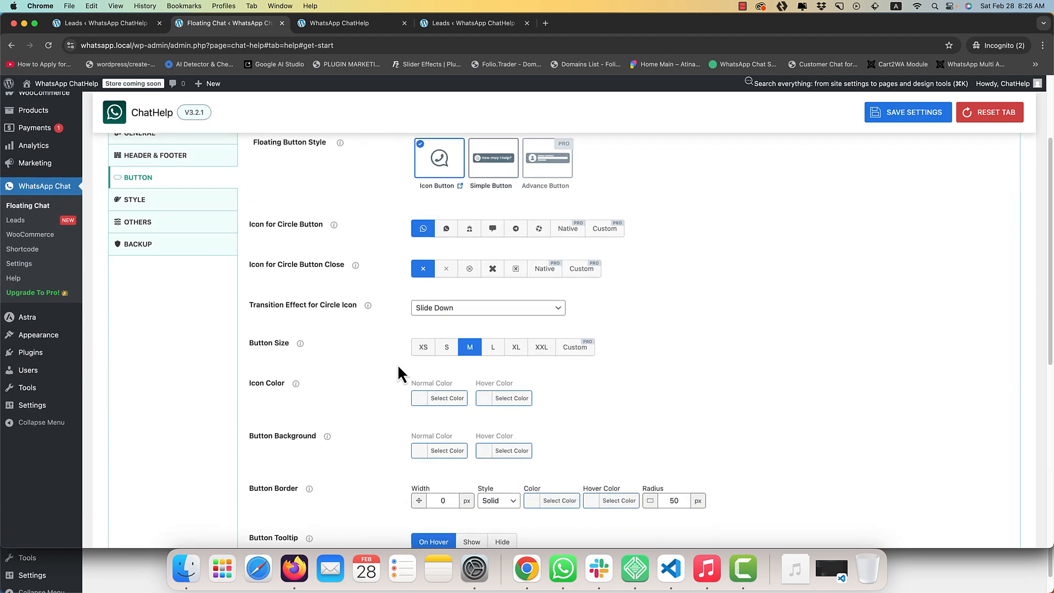
pyautogui.scroll(-10, 397, 369)
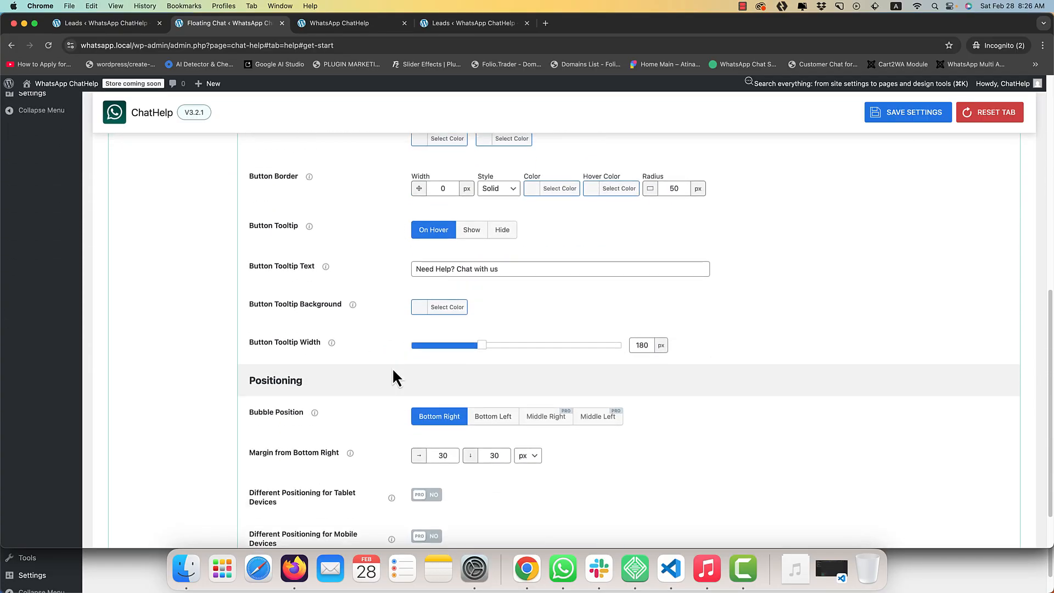
pyautogui.scroll(15, 392, 373)
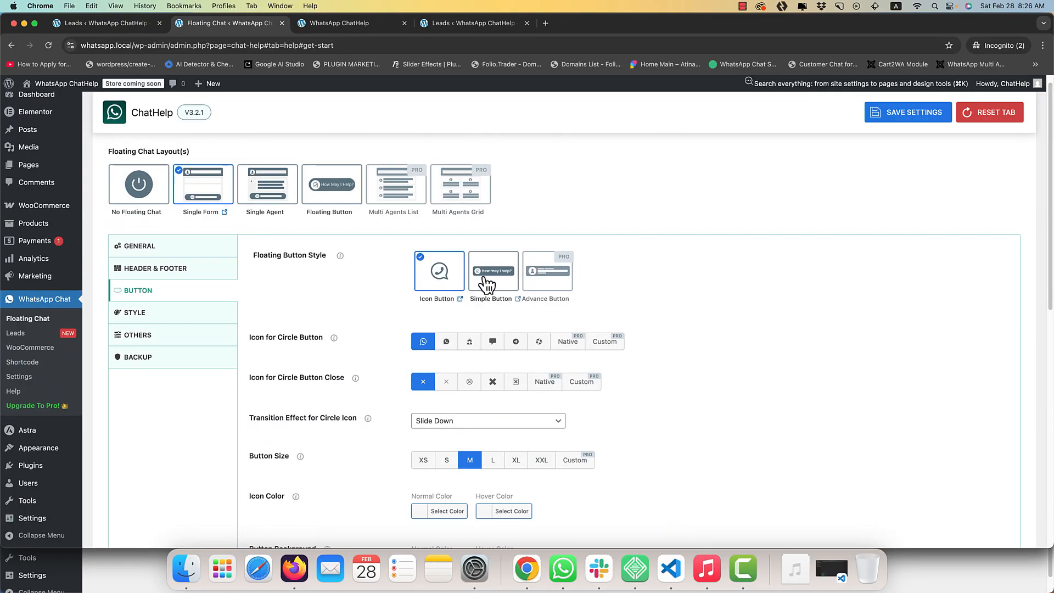
pyautogui.click(485, 281)
pyautogui.press('super+s')
# Reload the store's home page, open the chat from its floating button, and return to the Floating Chat settings
pyautogui.click(351, 23)
pyautogui.rightClick(325, 158)
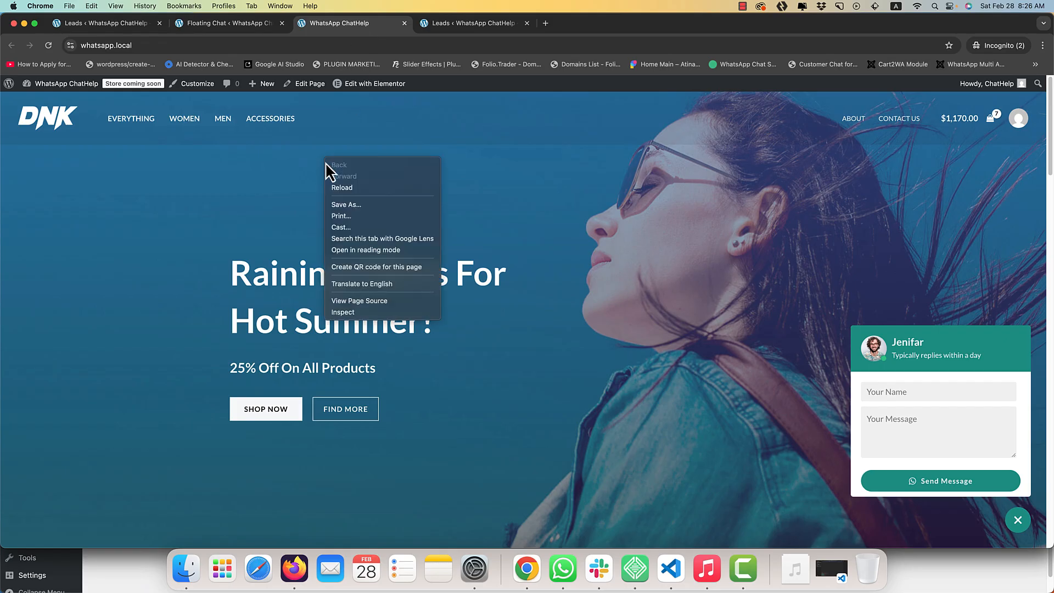
pyautogui.click(342, 188)
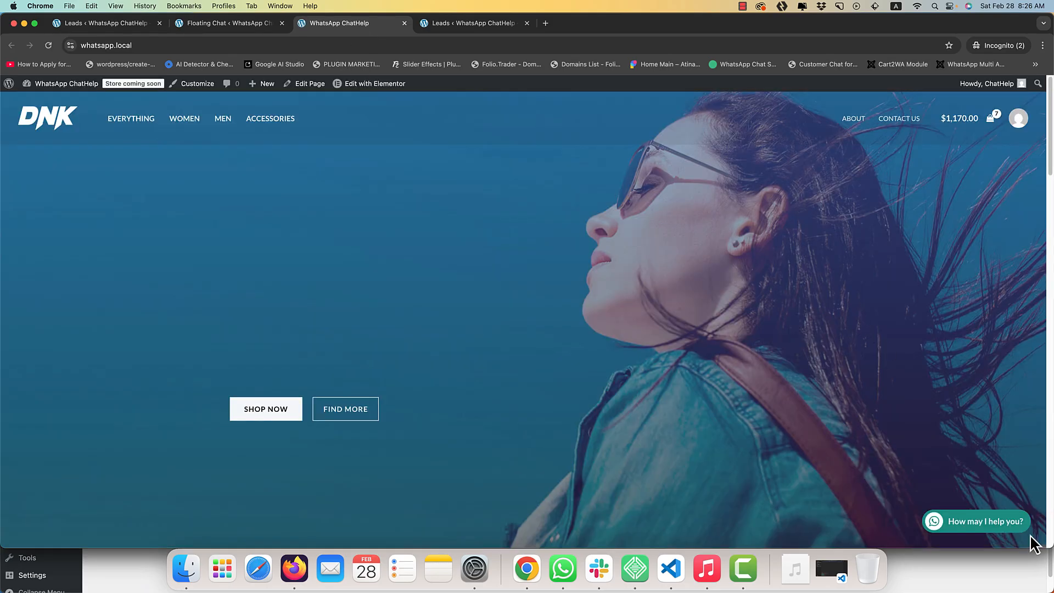
pyautogui.click(991, 525)
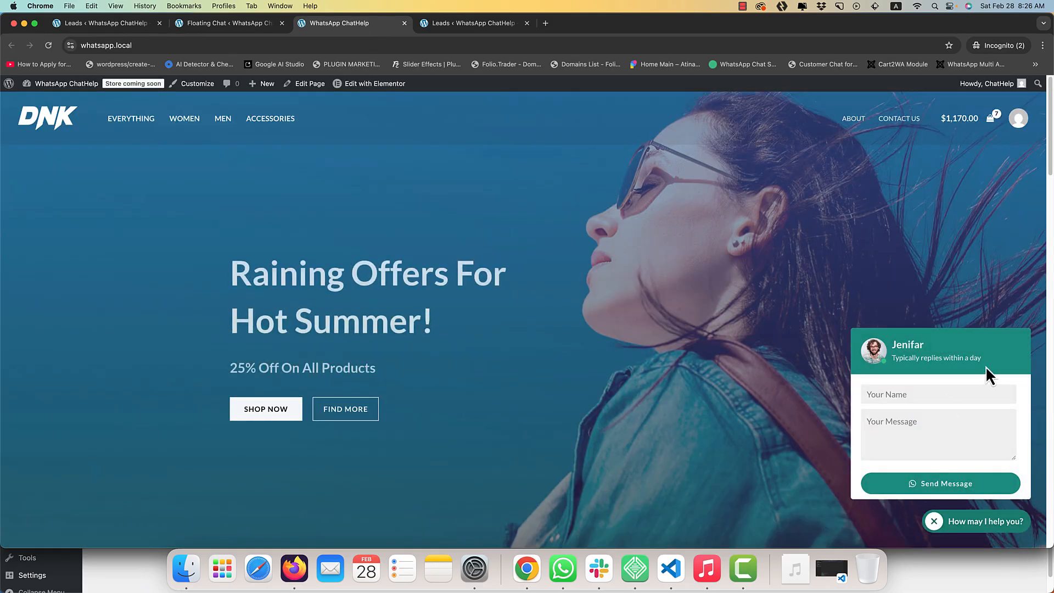
pyautogui.click(186, 23)
# Restore the Icon Button style, and look through the button's size, color, tooltip and Positioning options
pyautogui.click(454, 268)
pyautogui.scroll(-5, 316, 319)
pyautogui.moveTo(301, 330)
pyautogui.scroll(-6, 298, 334)
pyautogui.moveTo(316, 359)
pyautogui.scroll(1, 409, 392)
pyautogui.click(441, 403)
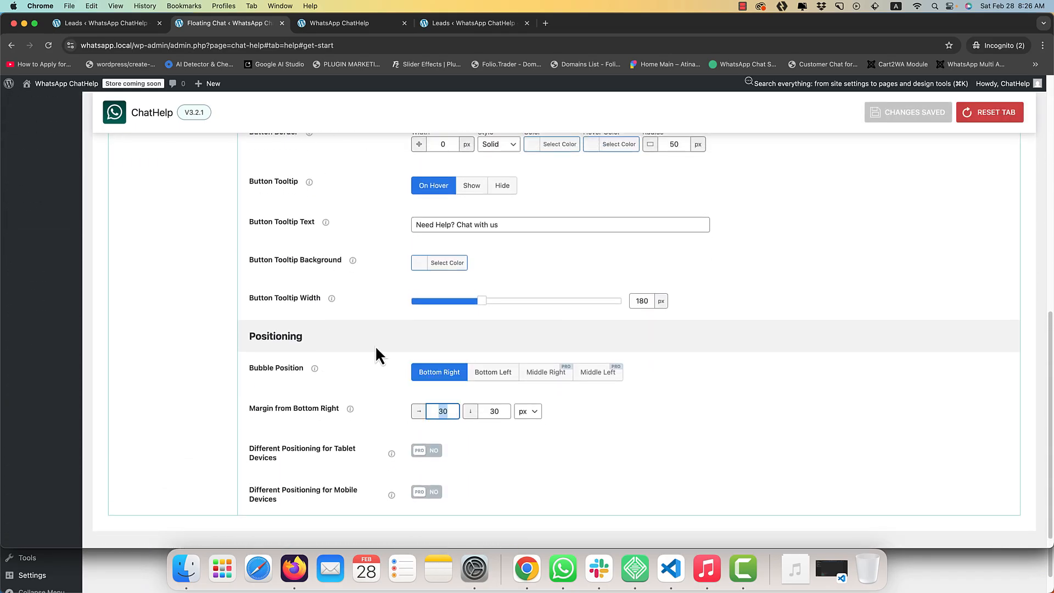
# Look through the Style settings, examining the Primary color picker and the bubble layout modes
pyautogui.scroll(10, 377, 347)
pyautogui.click(164, 327)
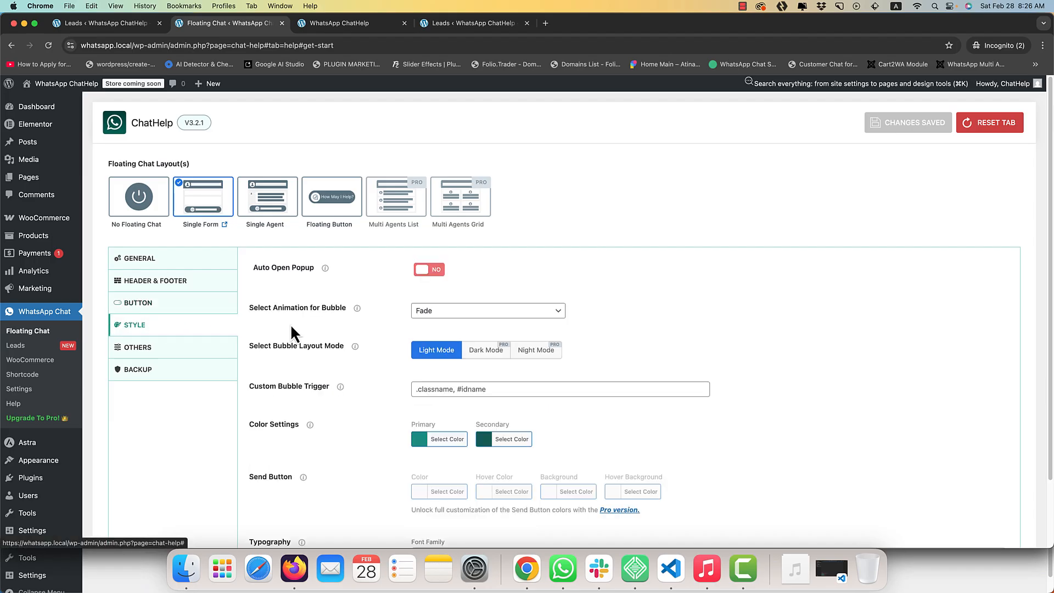
pyautogui.scroll(-2, 297, 327)
pyautogui.click(459, 364)
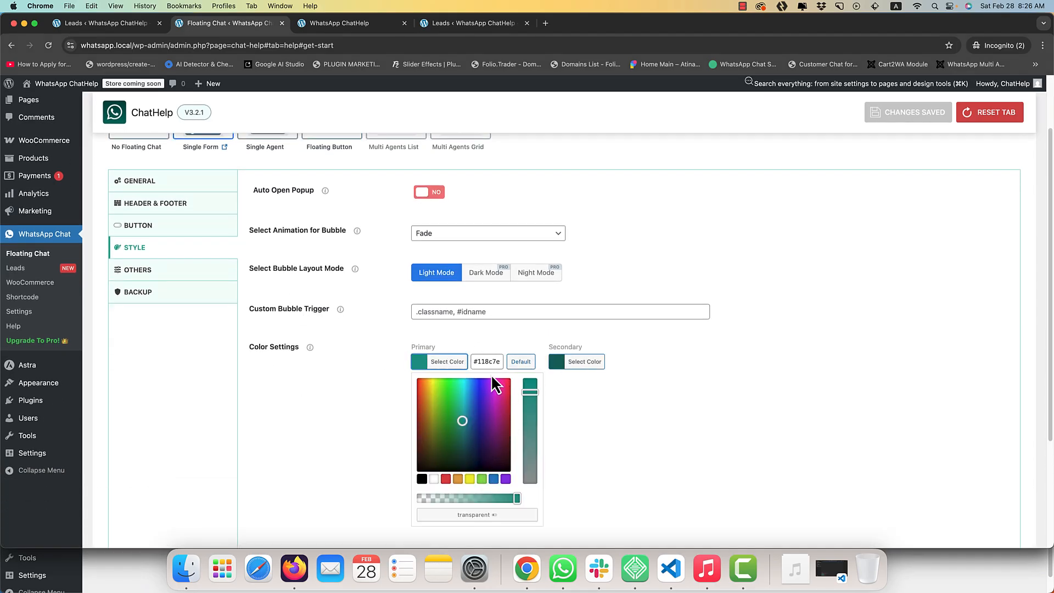
pyautogui.click(481, 277)
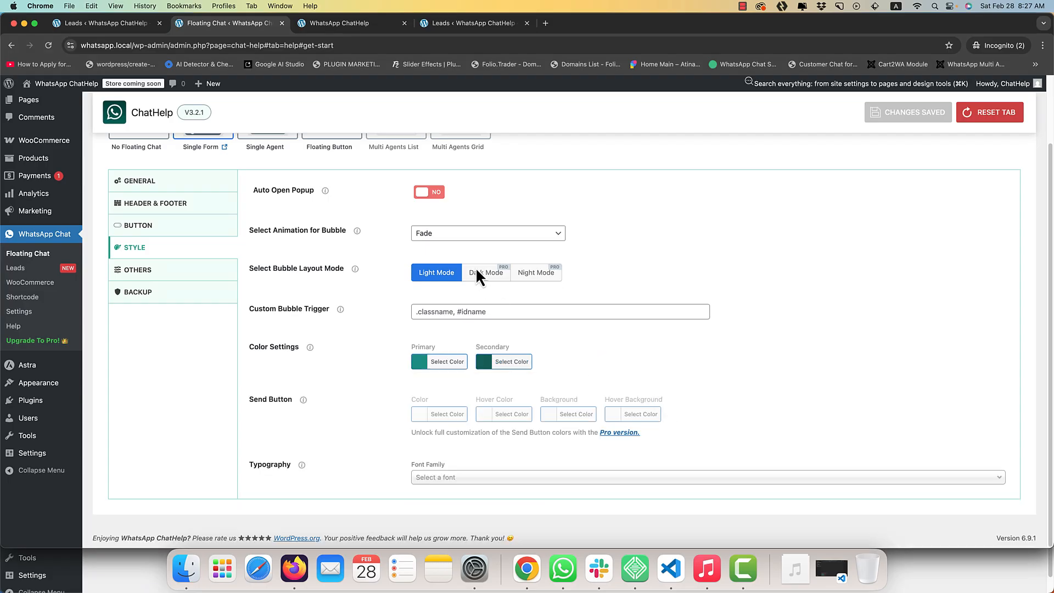
# Try Auto Open Popup on the store's home page by enabling it, and disable it again in the Style settings
pyautogui.click(430, 192)
pyautogui.click(341, 23)
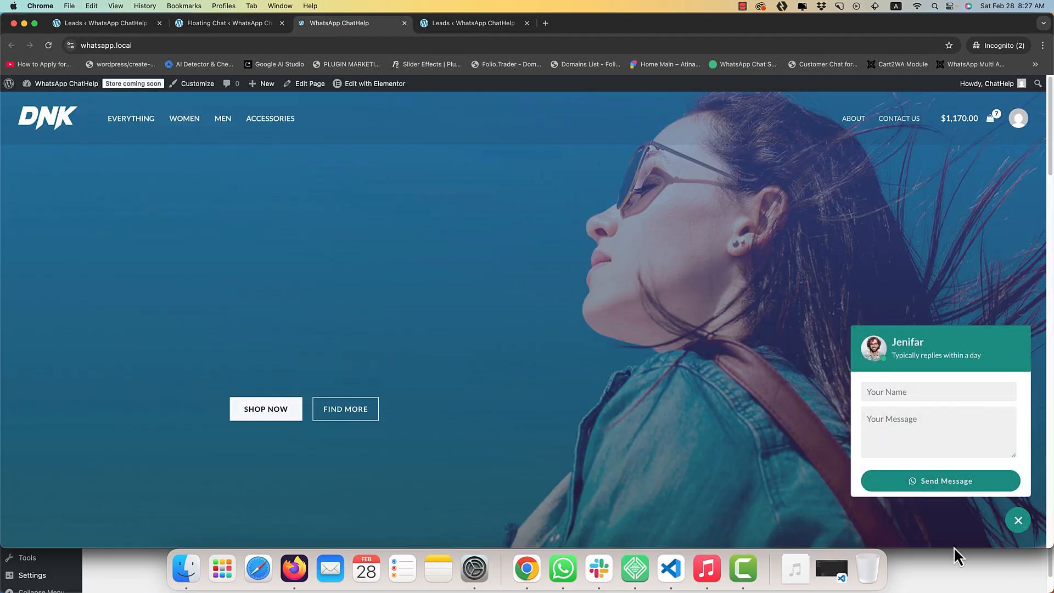
pyautogui.click(245, 23)
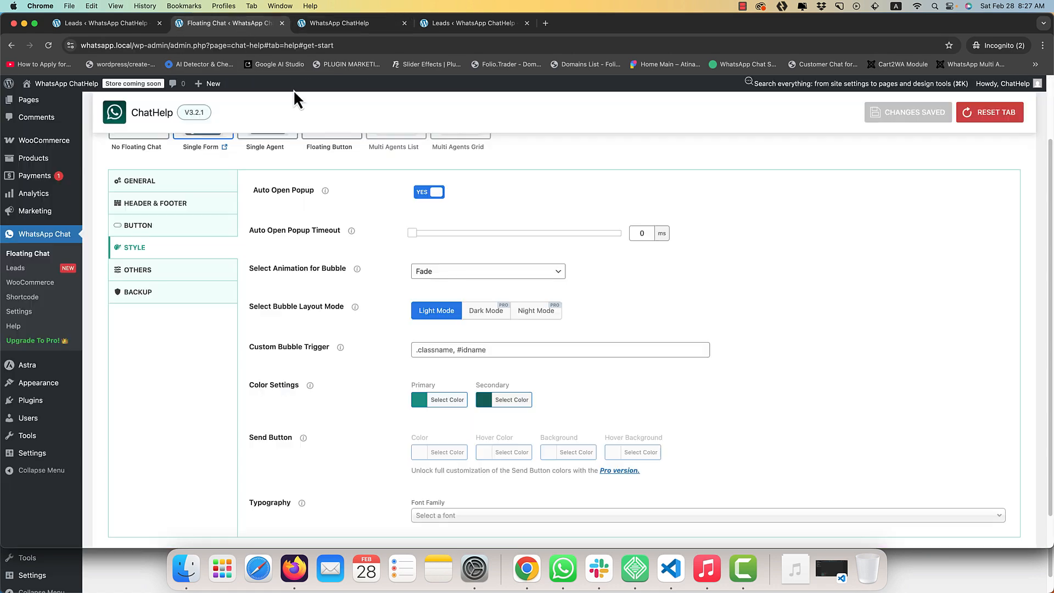
pyautogui.click(426, 192)
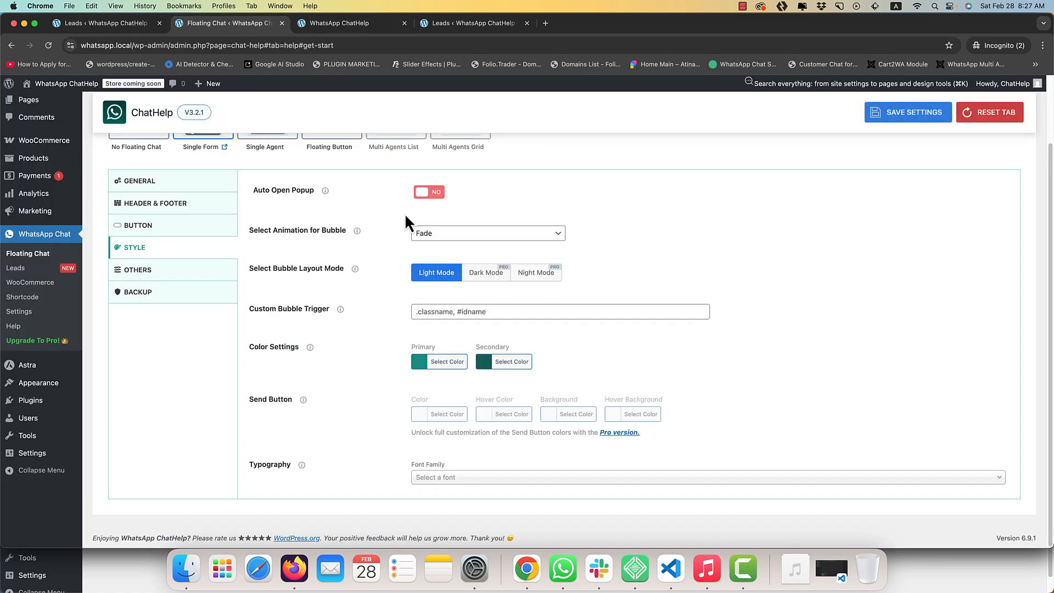
# Try the Tablet Only device visibility on the store's home page, and restore Device Visibility to Everywhere
pyautogui.click(166, 272)
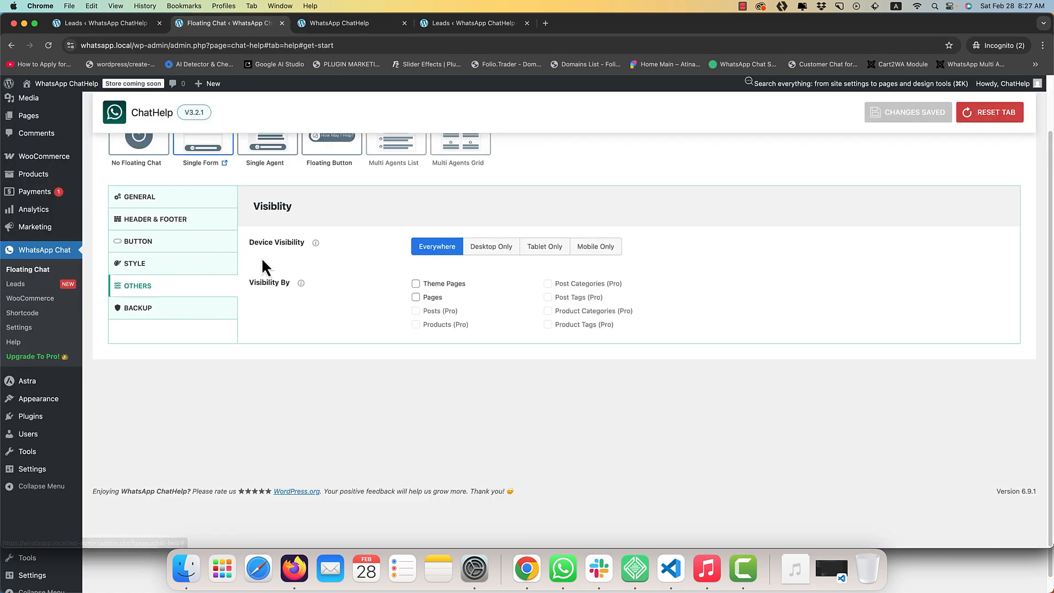
pyautogui.click(517, 252)
pyautogui.click(557, 252)
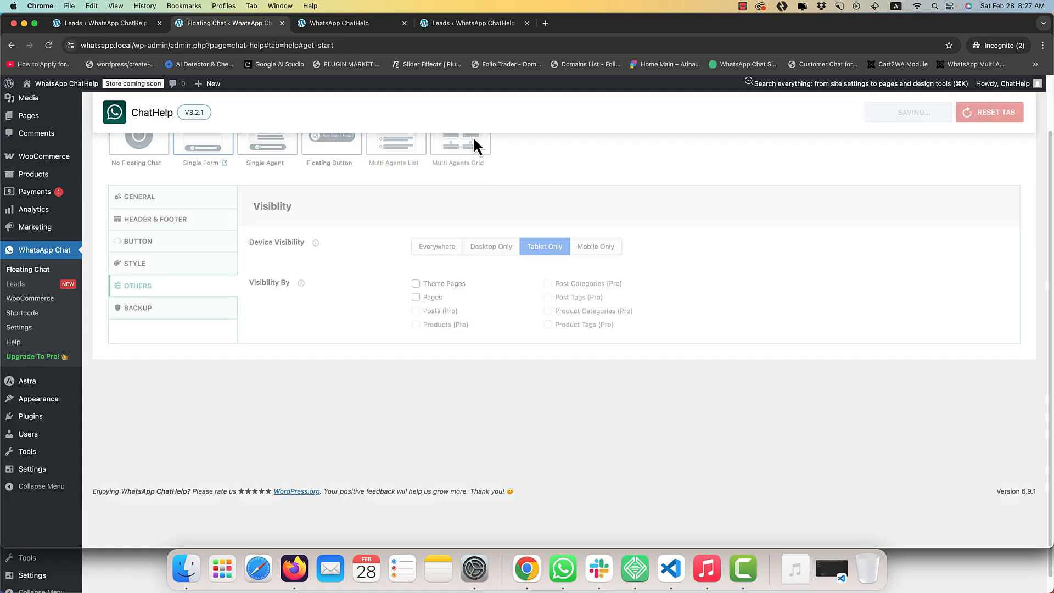
pyautogui.click(346, 24)
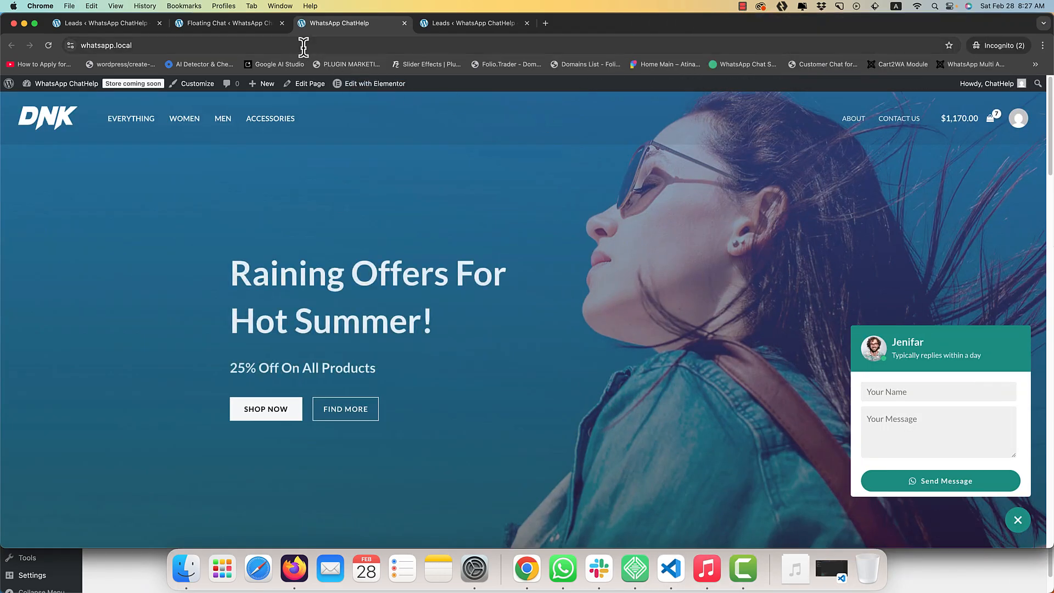
pyautogui.click(263, 25)
pyautogui.click(427, 248)
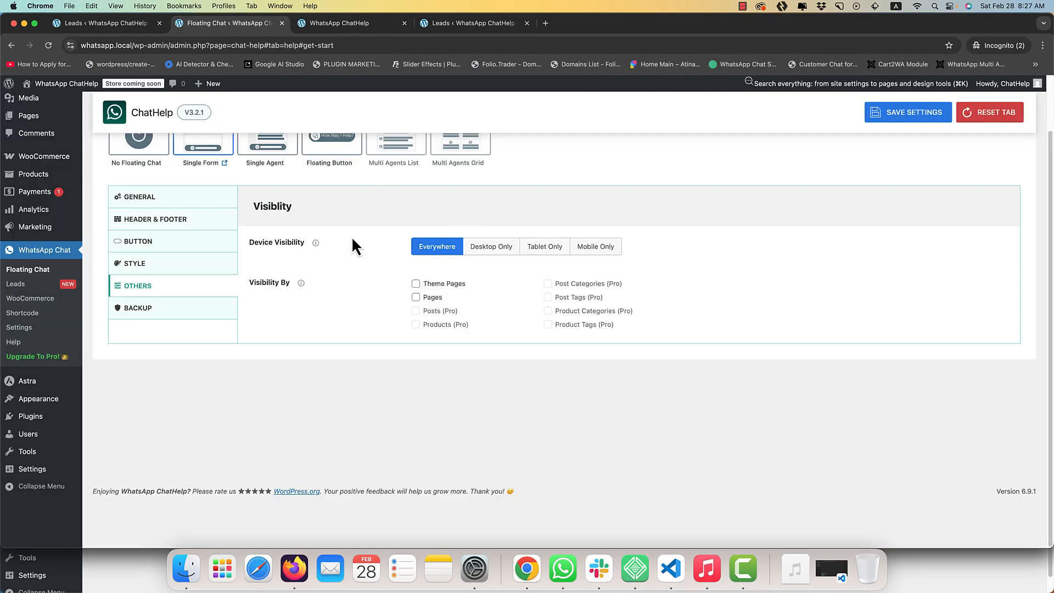
# Enable Visibility By Pages, and expand the Pages section to view its Target choices
pyautogui.click(416, 297)
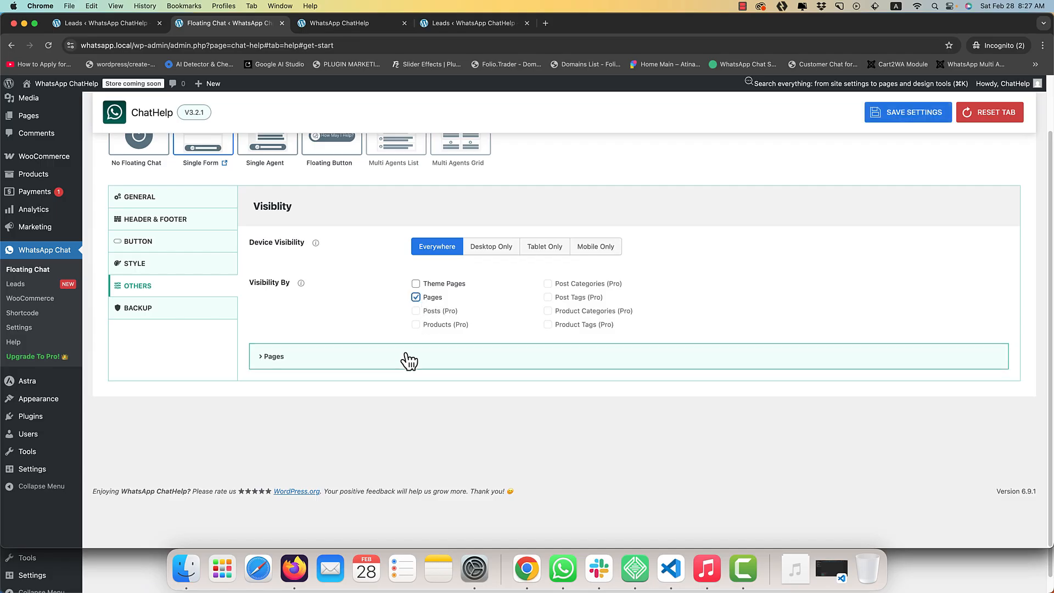
pyautogui.click(413, 358)
pyautogui.click(469, 386)
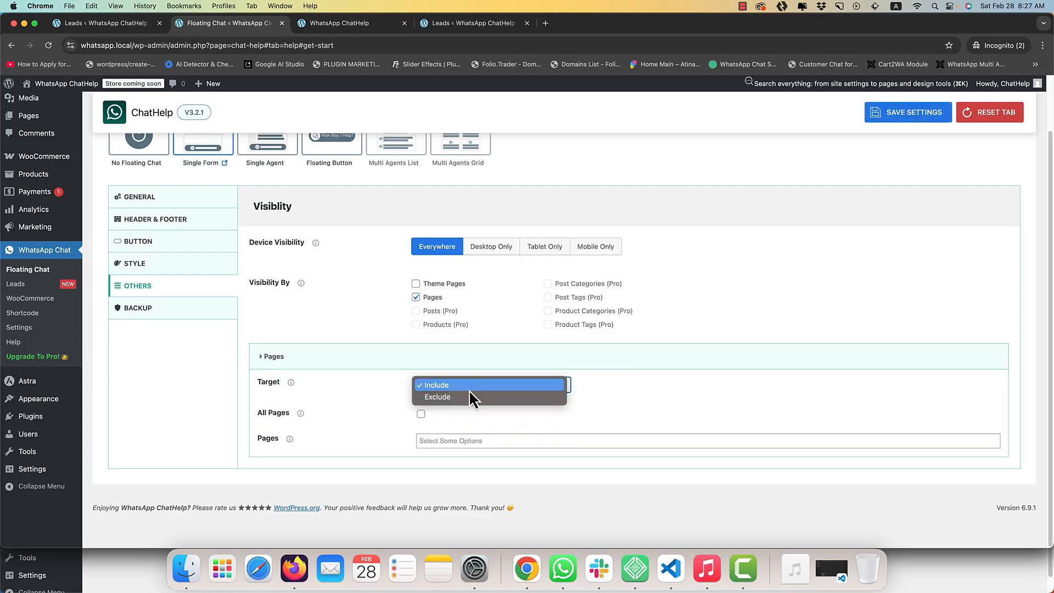
# View the Backup options, and switch the floating chat layout to Single Agent with its General settings open
pyautogui.click(166, 310)
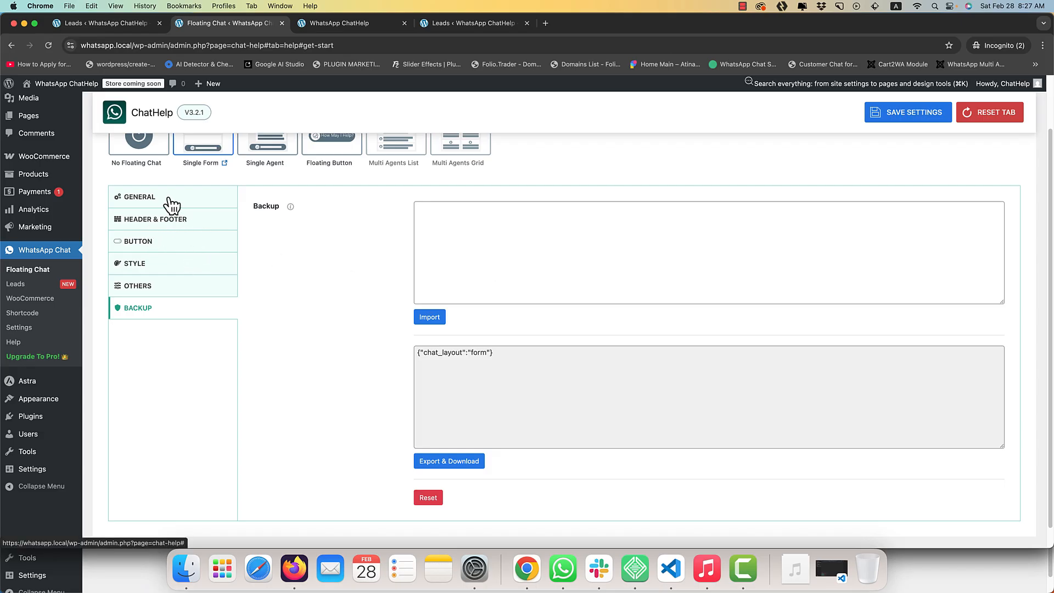
pyautogui.scroll(3, 249, 254)
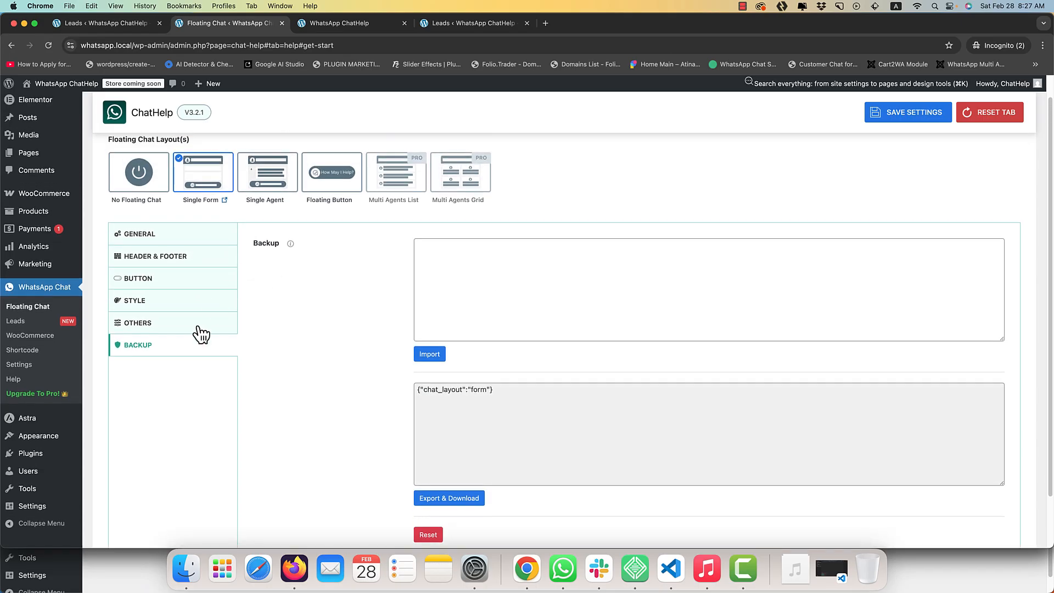
pyautogui.click(278, 206)
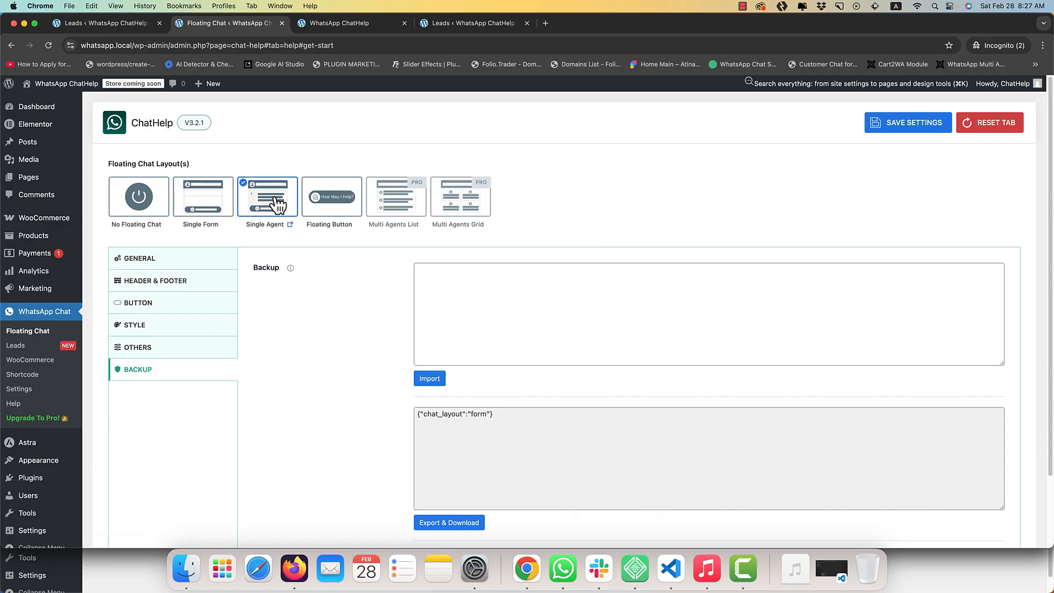
pyautogui.click(190, 263)
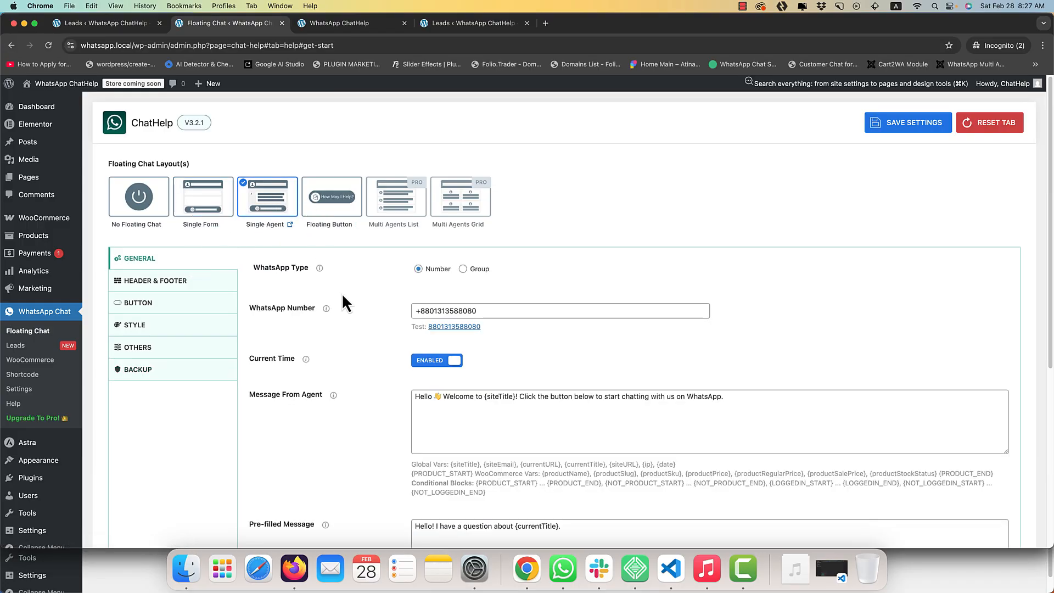
# Review the WhatsApp Number of the Single Agent layout, and save the settings
pyautogui.click(524, 312)
pyautogui.press('super+a')
pyautogui.click(366, 342)
pyautogui.click(287, 26)
pyautogui.click(887, 127)
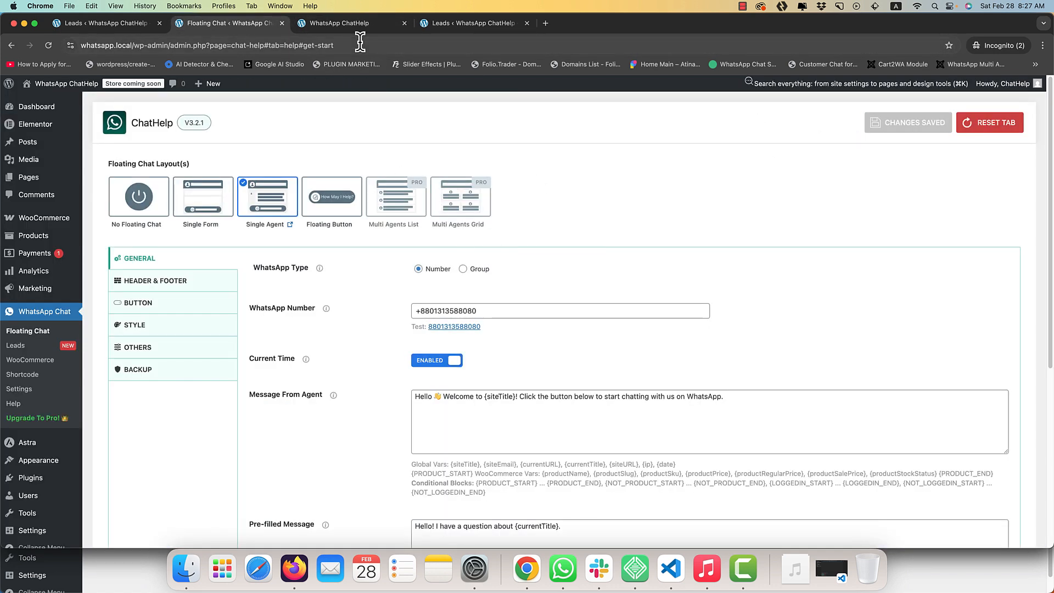
# Reload the store's home page with the Single Agent layout, and return to the Floating Chat settings
pyautogui.click(351, 25)
pyautogui.rightClick(397, 177)
pyautogui.click(417, 208)
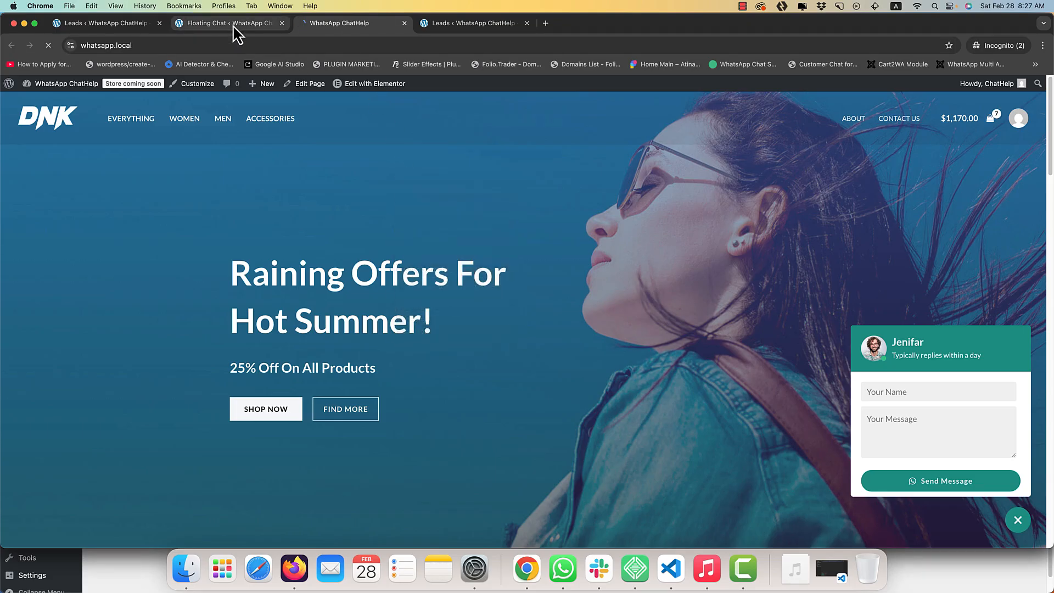
pyautogui.click(235, 24)
# Preview the Group WhatsApp type, switch back to Number, and go to the Message From Agent text
pyautogui.click(485, 269)
pyautogui.click(430, 268)
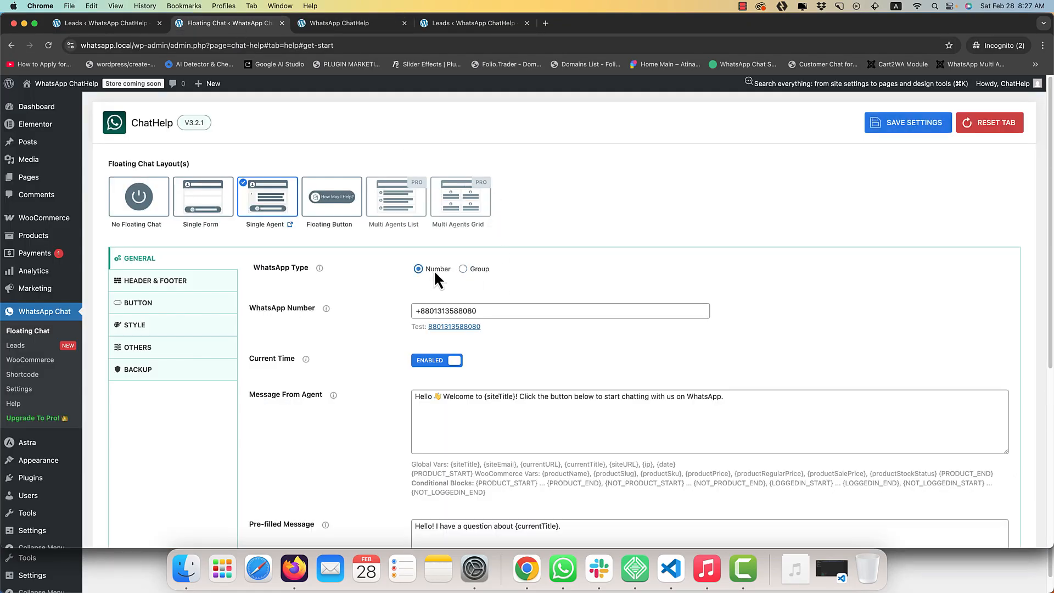
pyautogui.scroll(-3, 427, 354)
pyautogui.click(479, 203)
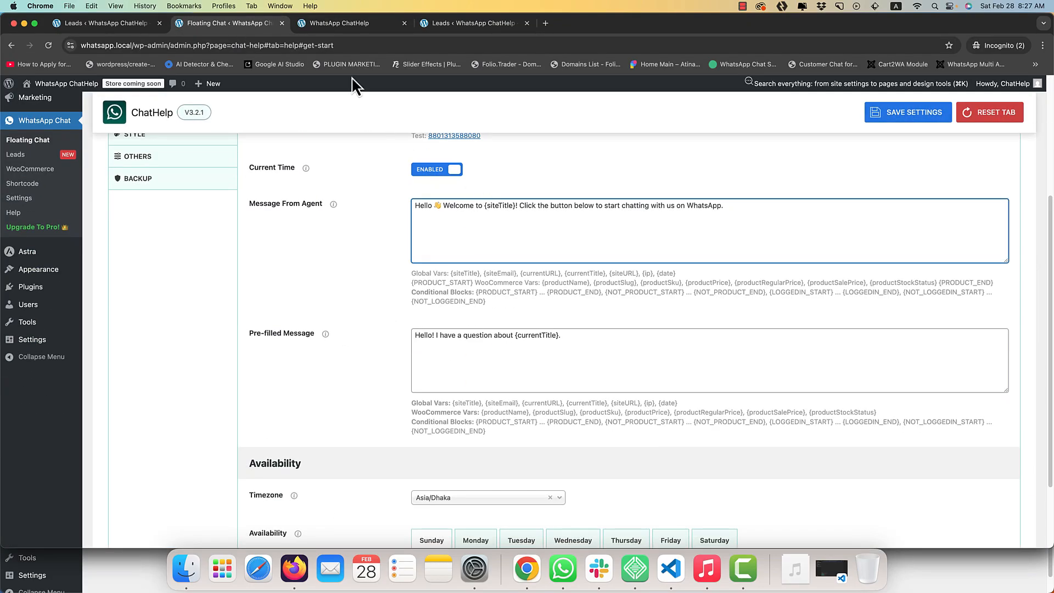
# Test the Single Agent chat's Send Message button on the store's home page through to the WhatsApp application
pyautogui.click(341, 24)
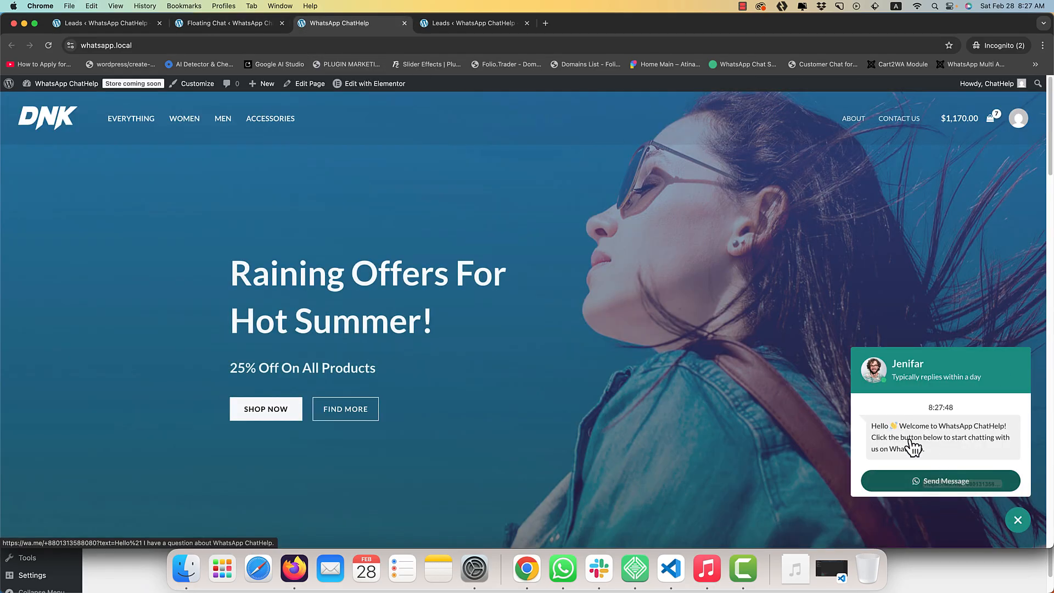
pyautogui.click(928, 481)
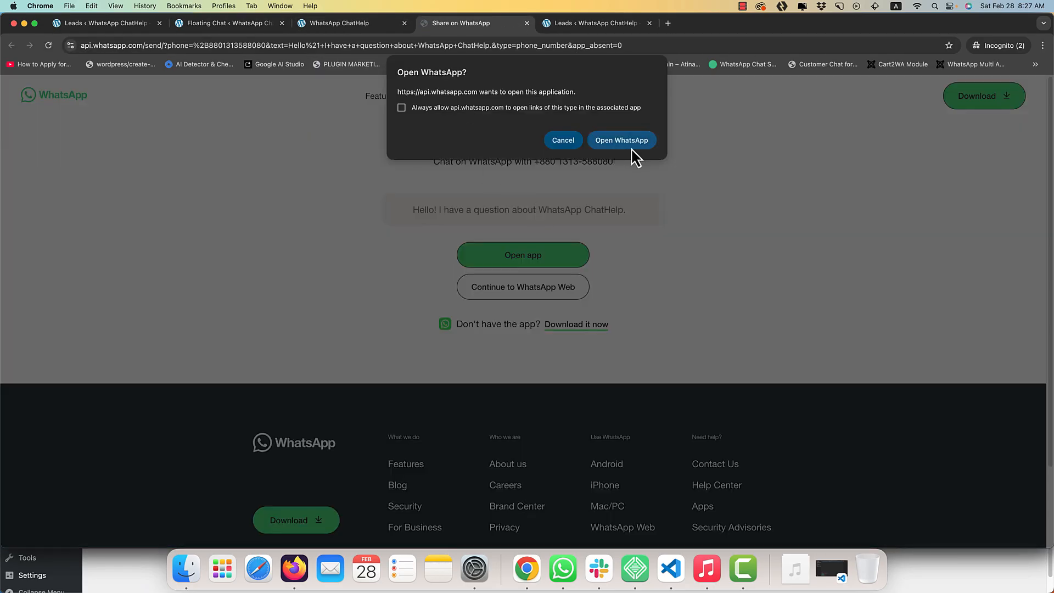
pyautogui.click(632, 143)
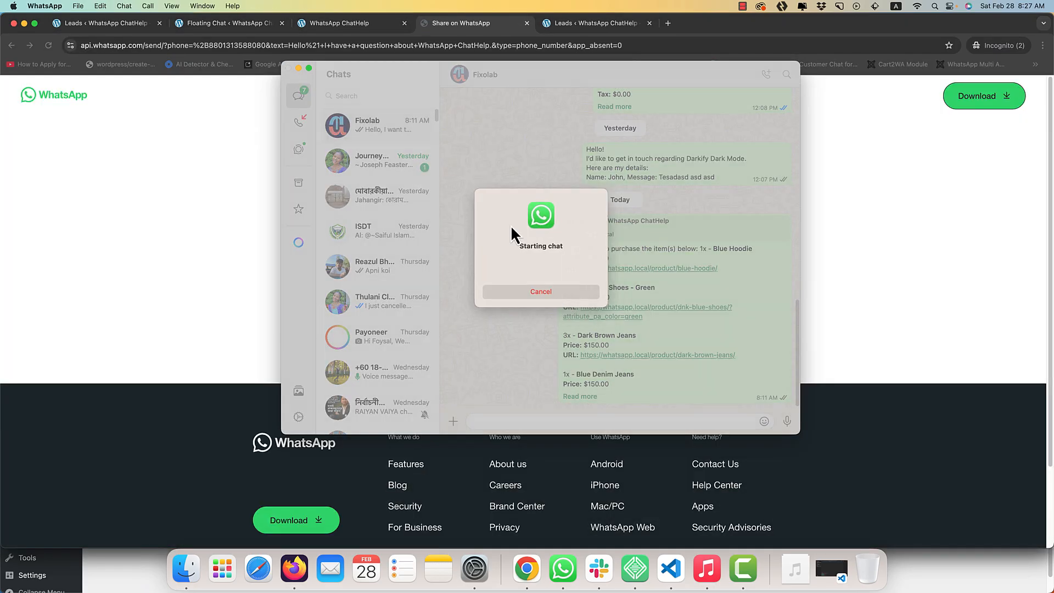
pyautogui.click(532, 290)
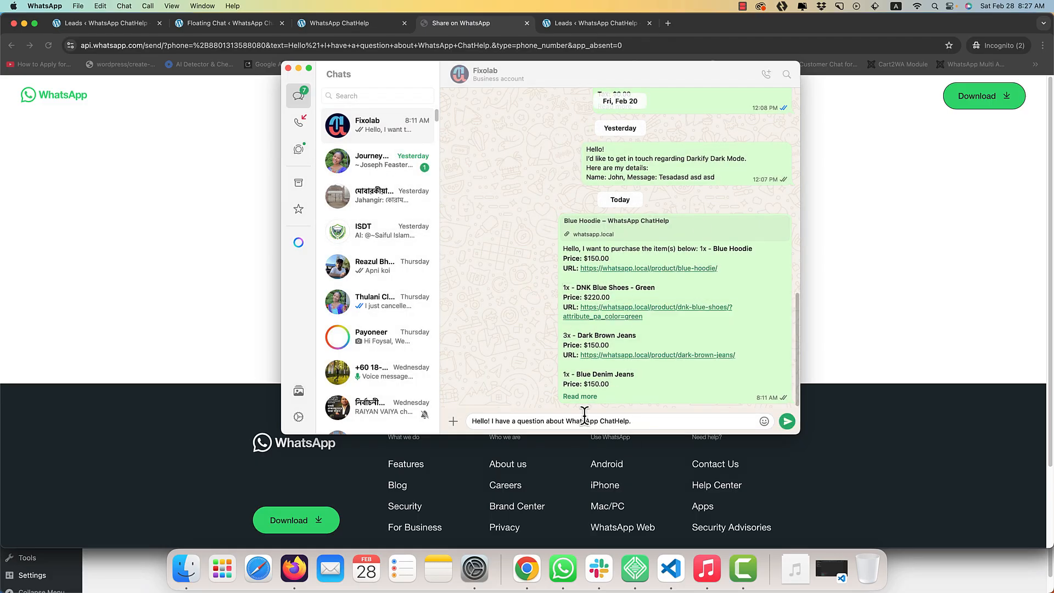
# Return to the Floating Chat settings, switch the layout to Floating Button, and save the settings
pyautogui.click(210, 23)
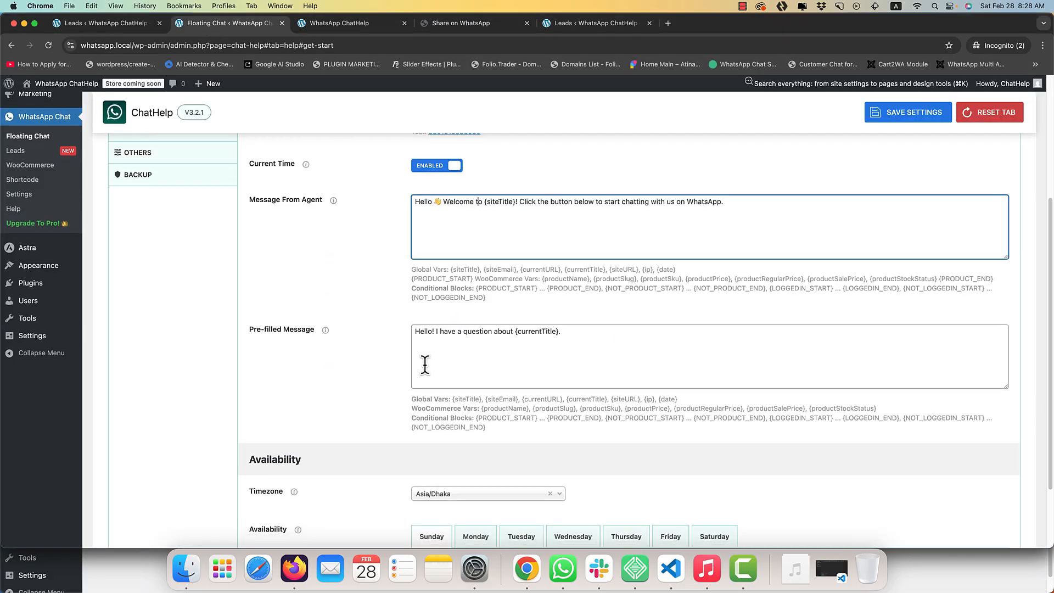
pyautogui.scroll(-2, 385, 357)
pyautogui.scroll(5, 340, 308)
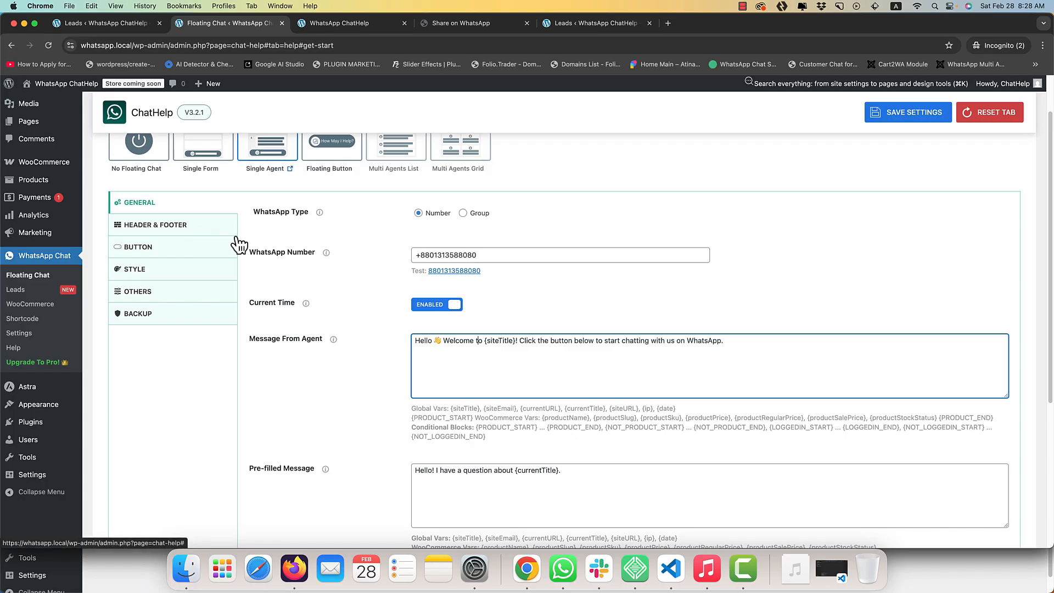
pyautogui.scroll(2, 286, 244)
pyautogui.click(331, 197)
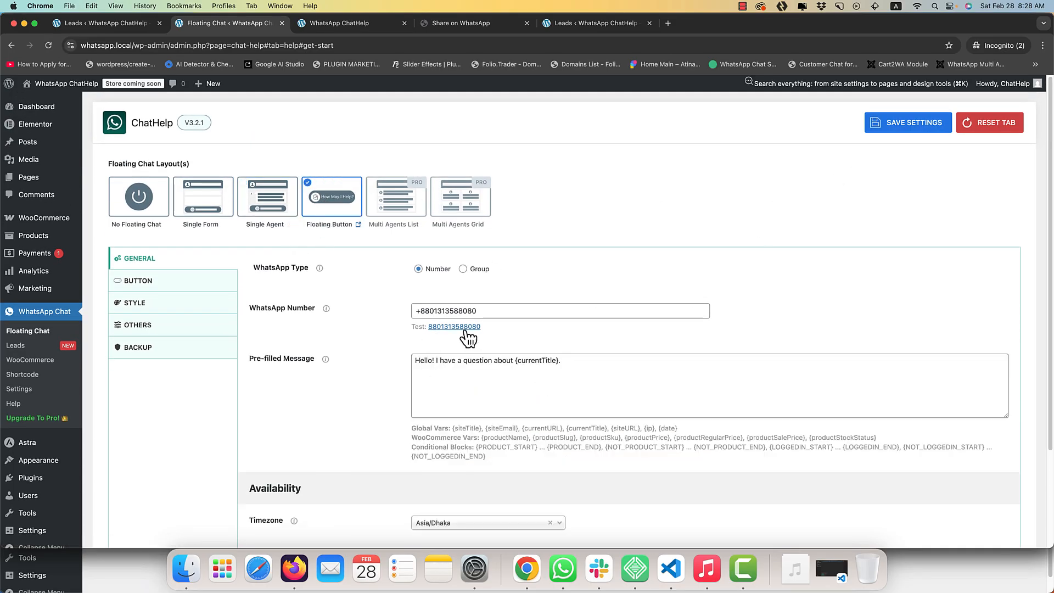
pyautogui.scroll(-3, 448, 382)
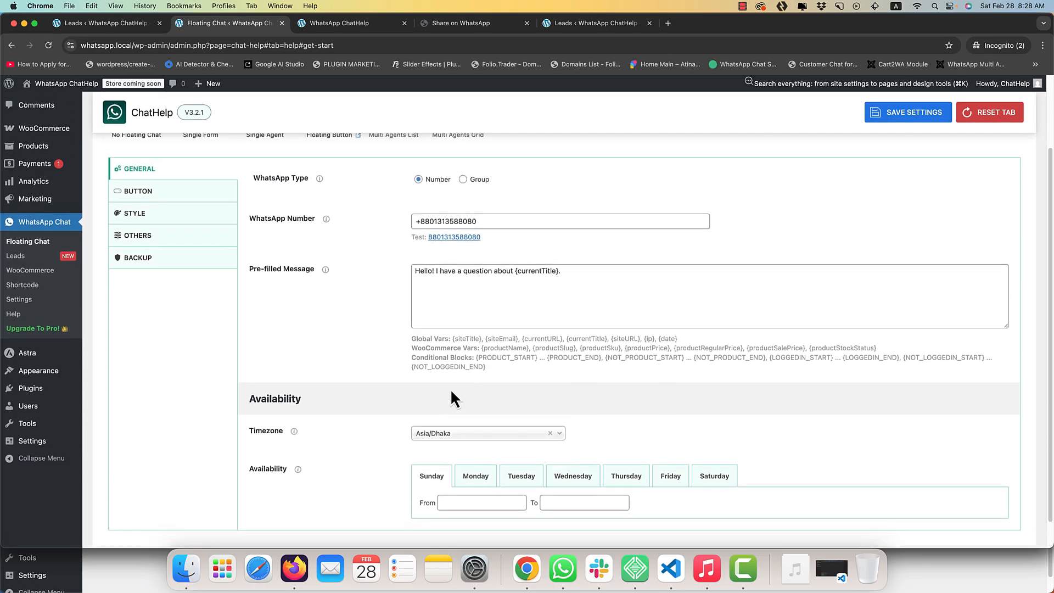
pyautogui.scroll(3, 725, 275)
pyautogui.click(908, 113)
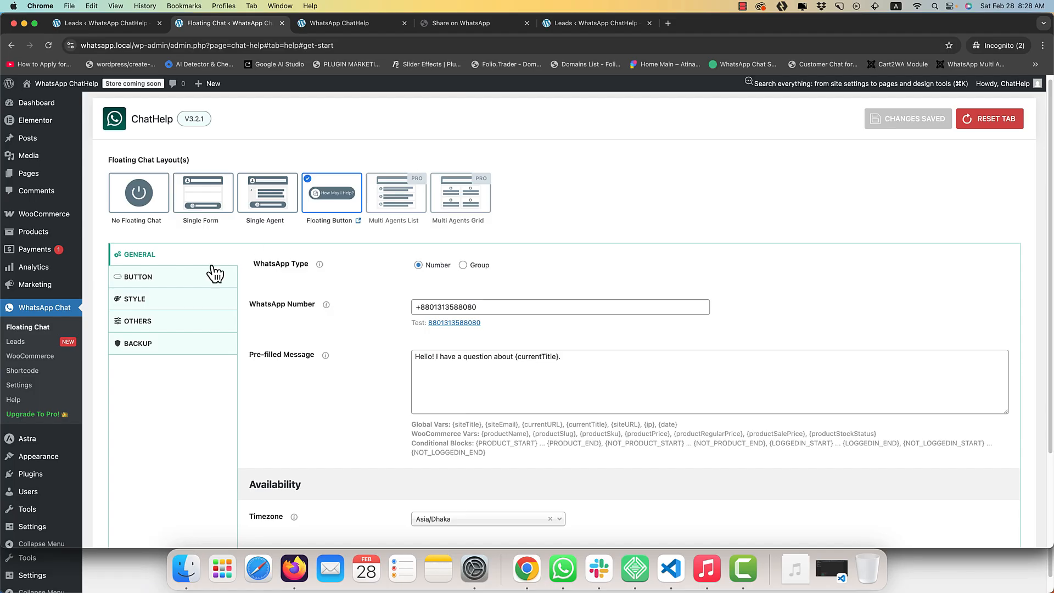
# Test the floating WhatsApp button on the store's home page, and return to the Floating Chat settings
pyautogui.click(335, 23)
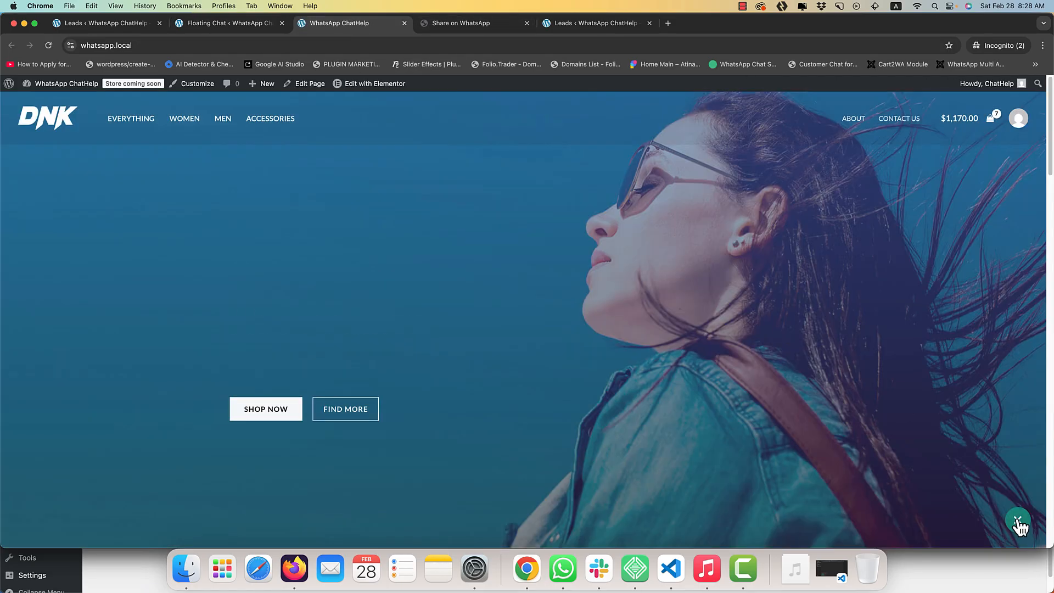
pyautogui.click(1018, 520)
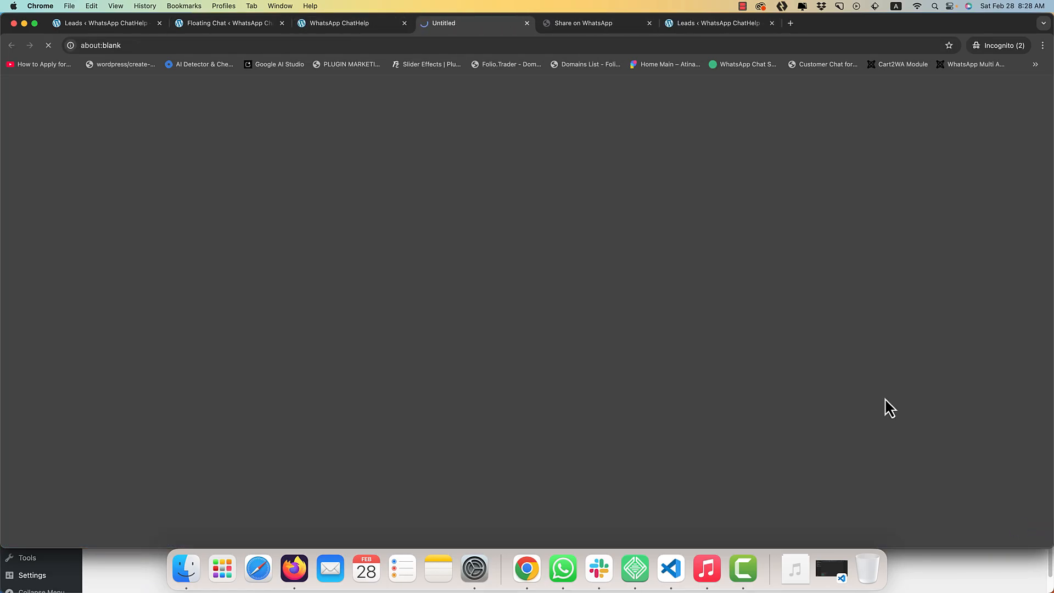
pyautogui.click(254, 24)
# Set the Floating Button Style to Simple Button, and reload the store's home page
pyautogui.click(200, 279)
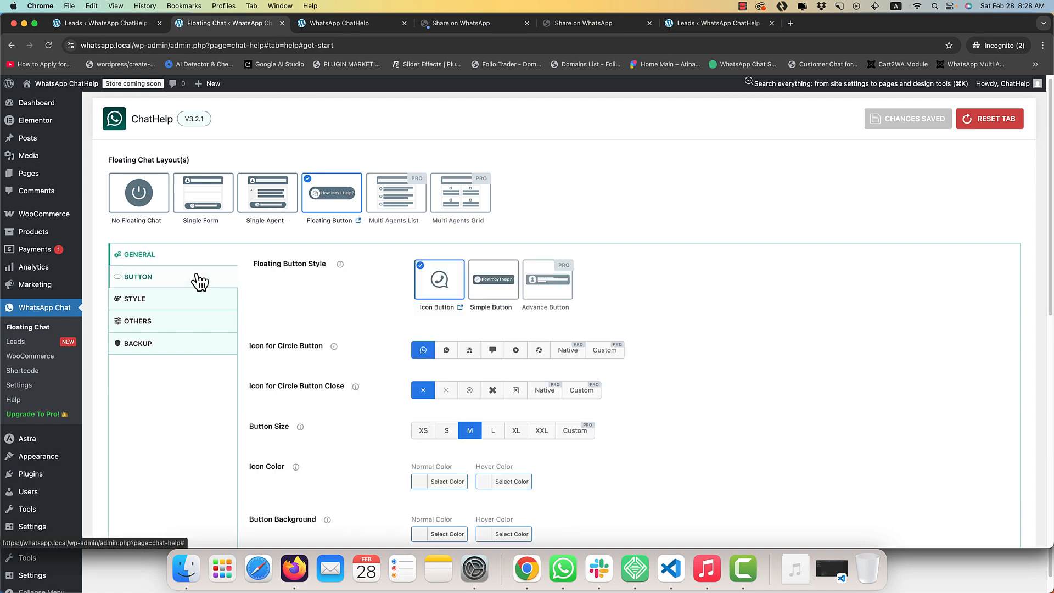
pyautogui.click(476, 291)
pyautogui.click(341, 25)
pyautogui.rightClick(538, 233)
pyautogui.click(554, 265)
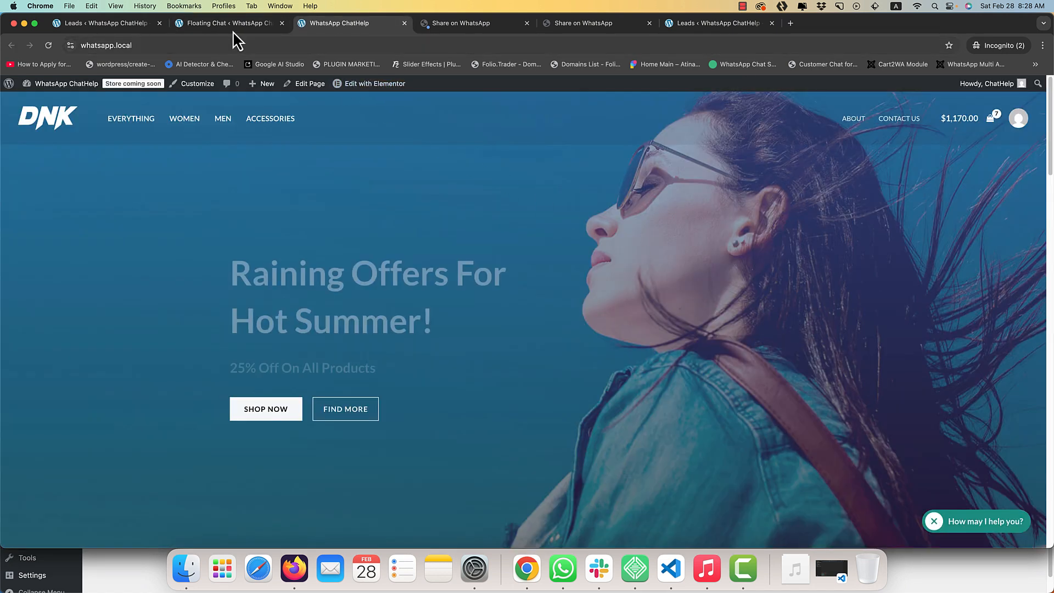
# Open the ChatHelp Leads page separately and examine the submitted lead's form data and other information
pyautogui.click(224, 25)
pyautogui.keyDown('super'); pyautogui.click(17, 343); pyautogui.keyUp('super')
pyautogui.click(352, 23)
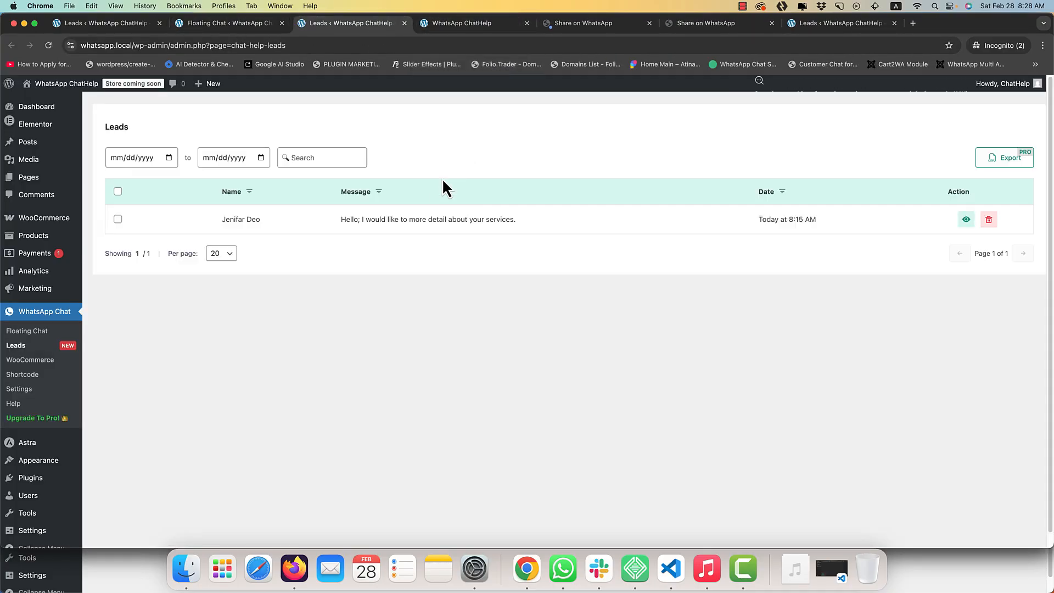
pyautogui.click(420, 220)
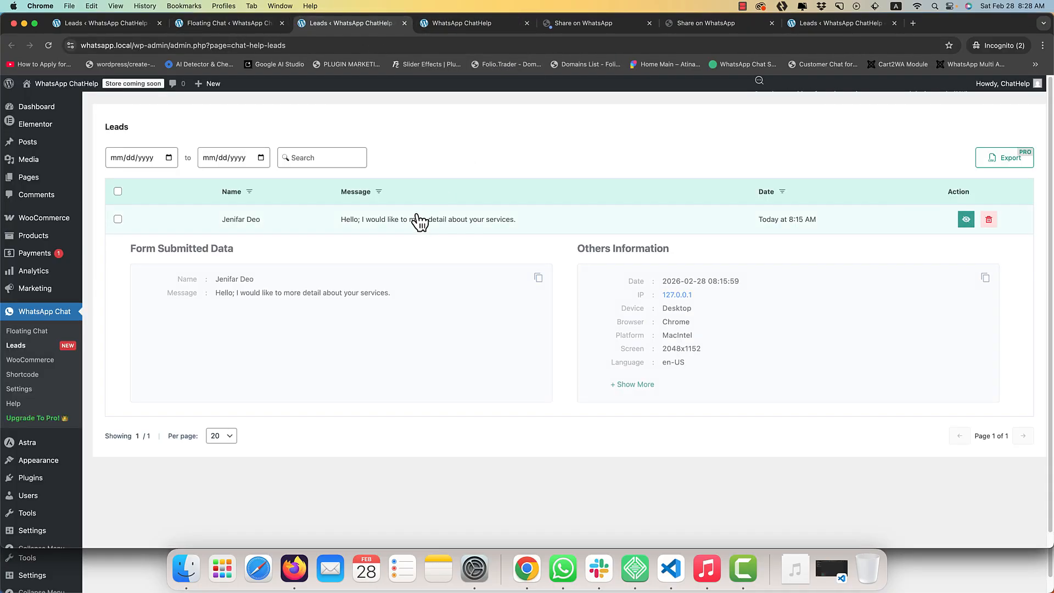
pyautogui.moveTo(240, 299); pyautogui.dragTo(378, 302)
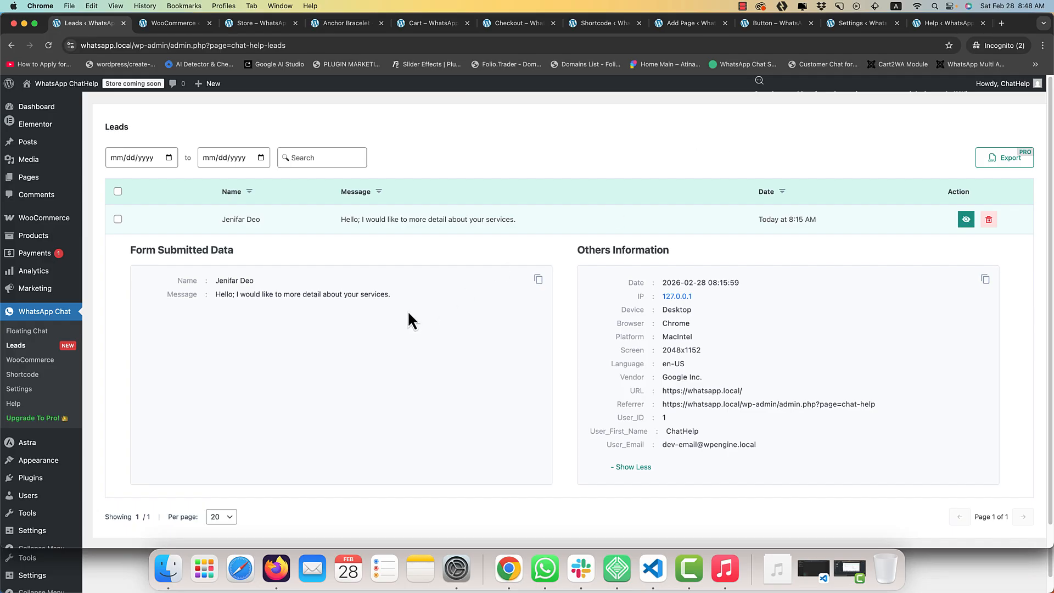
pyautogui.scroll(-1, 407, 310)
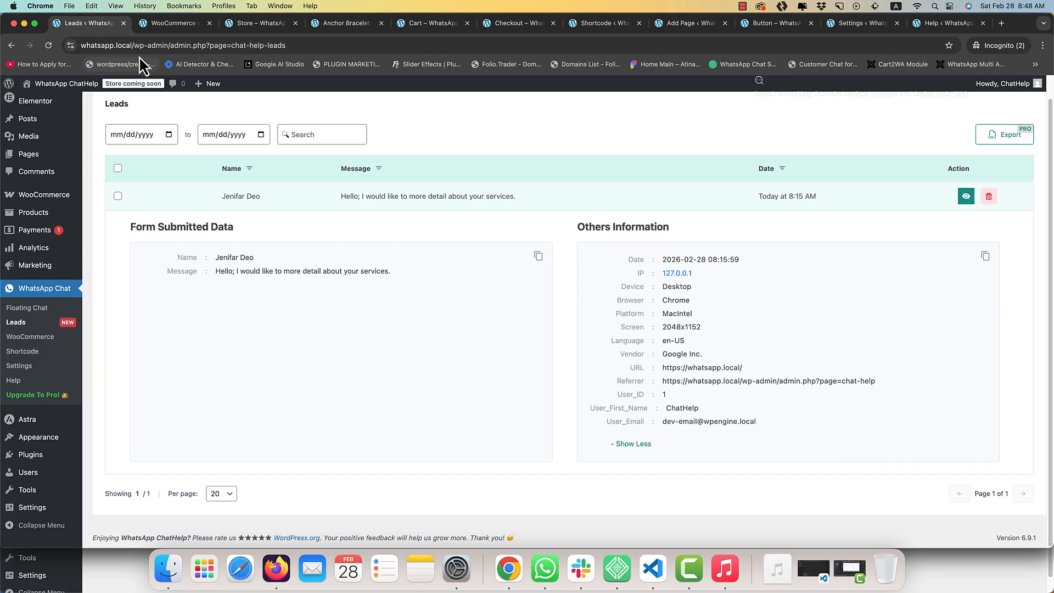
# Compare the ChatHelp WooCommerce Shop Page settings with the WhatsApp buttons on the Store page, and close the Store page
pyautogui.click(123, 23)
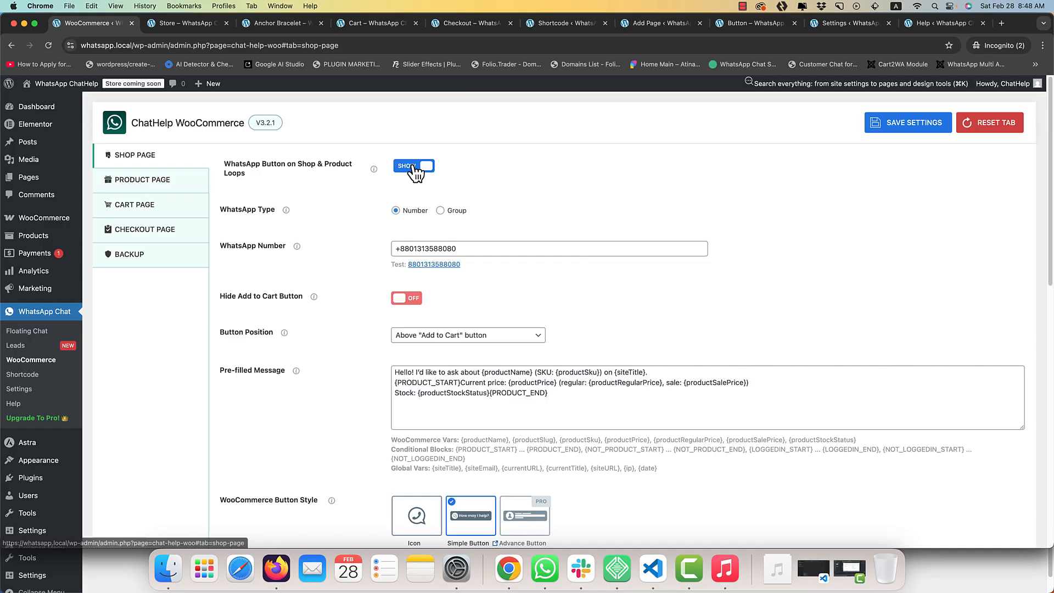
pyautogui.click(185, 23)
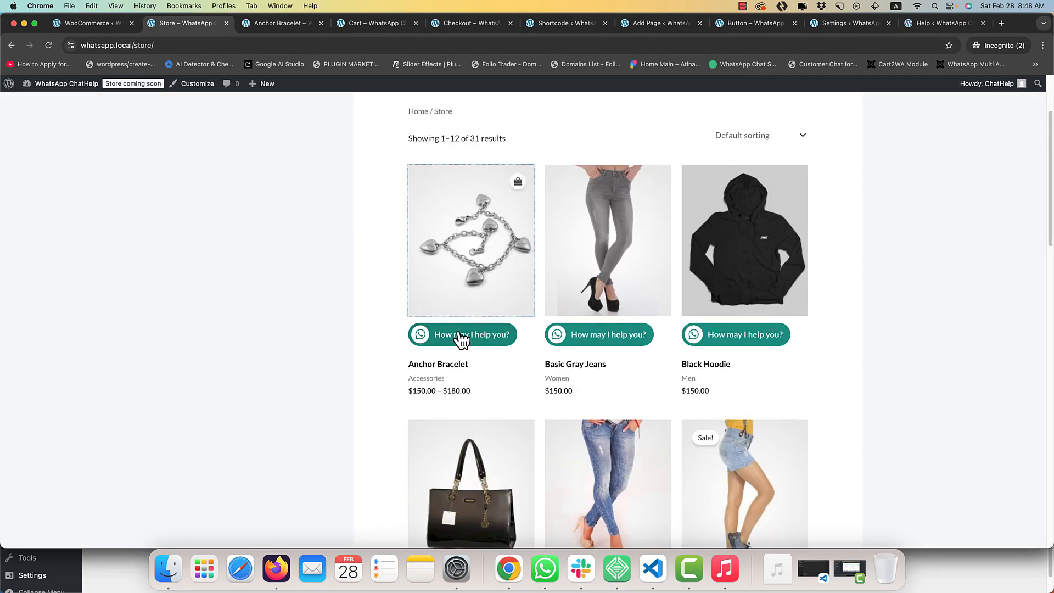
pyautogui.click(91, 23)
pyautogui.middleClick(185, 25)
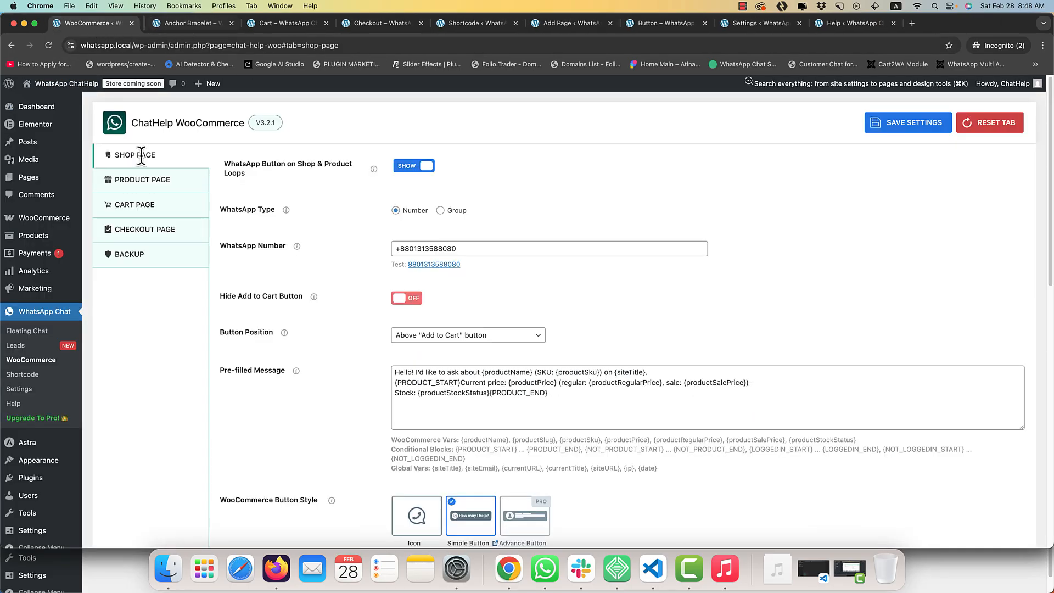
# Open the Product Page button settings, check the WhatsApp button on the Anchor Bracelet product, and close that product page
pyautogui.click(139, 187)
pyautogui.click(211, 25)
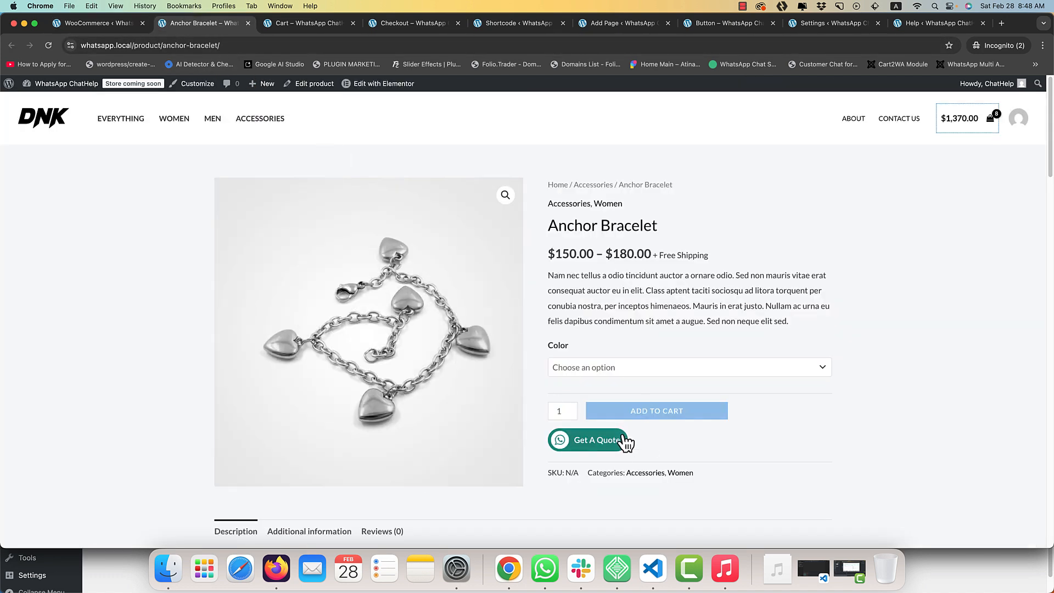
pyautogui.click(248, 23)
pyautogui.click(93, 23)
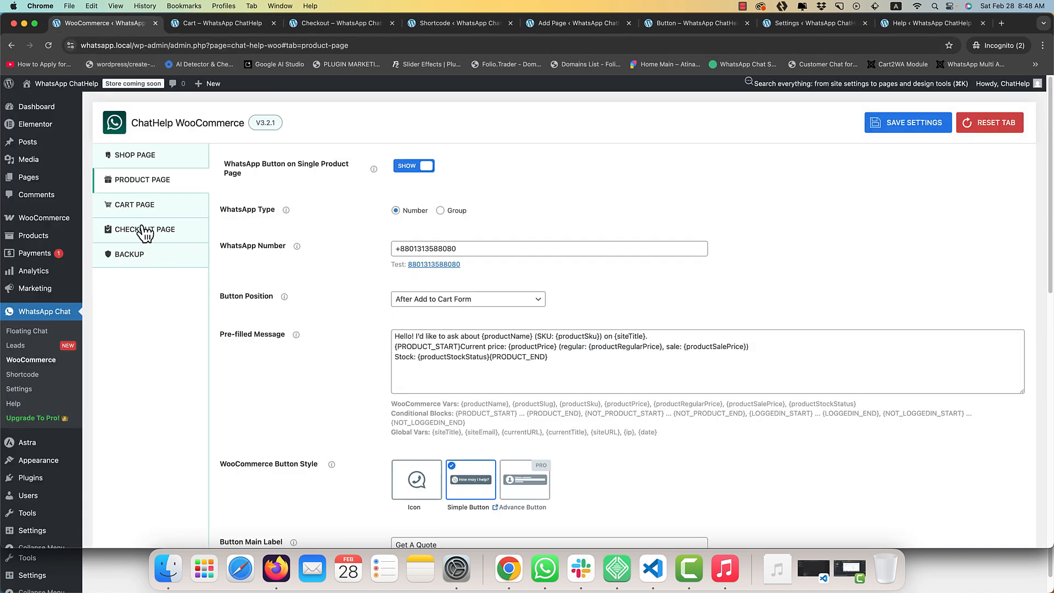
# Open the Cart Page button settings, check the WhatsApp button on the cart, and close the cart page
pyautogui.click(137, 204)
pyautogui.click(241, 23)
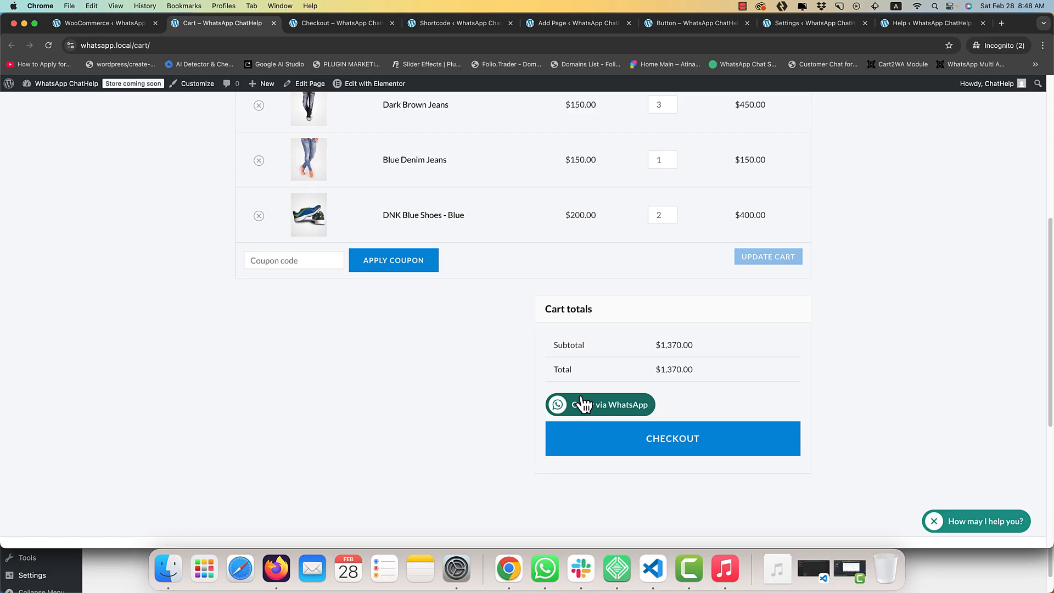
pyautogui.click(273, 23)
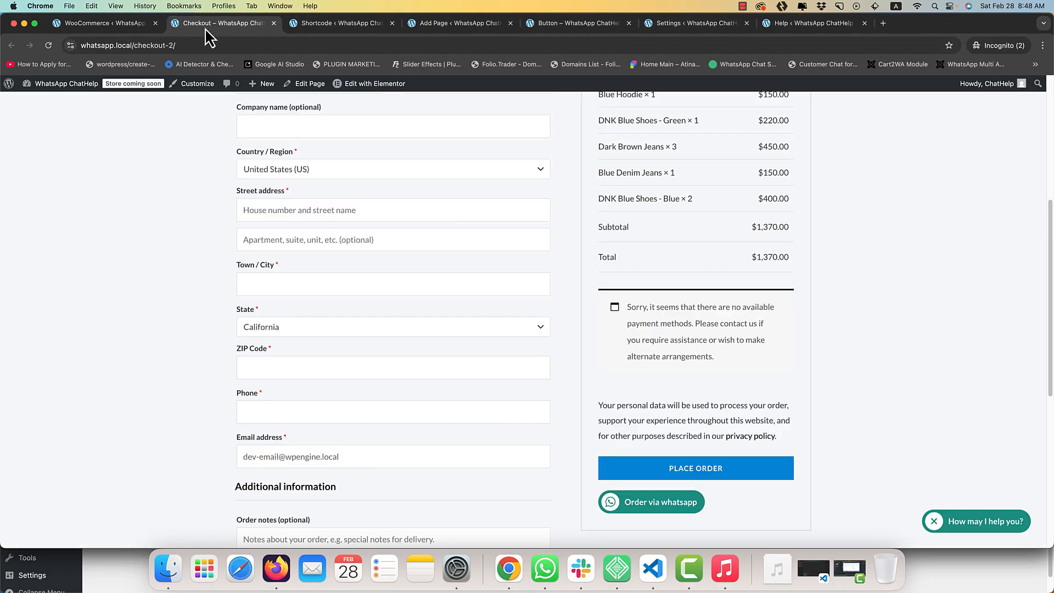
# Review the WooCommerce Checkout Page button options, and return to the Shop Page settings
pyautogui.click(147, 27)
pyautogui.click(144, 231)
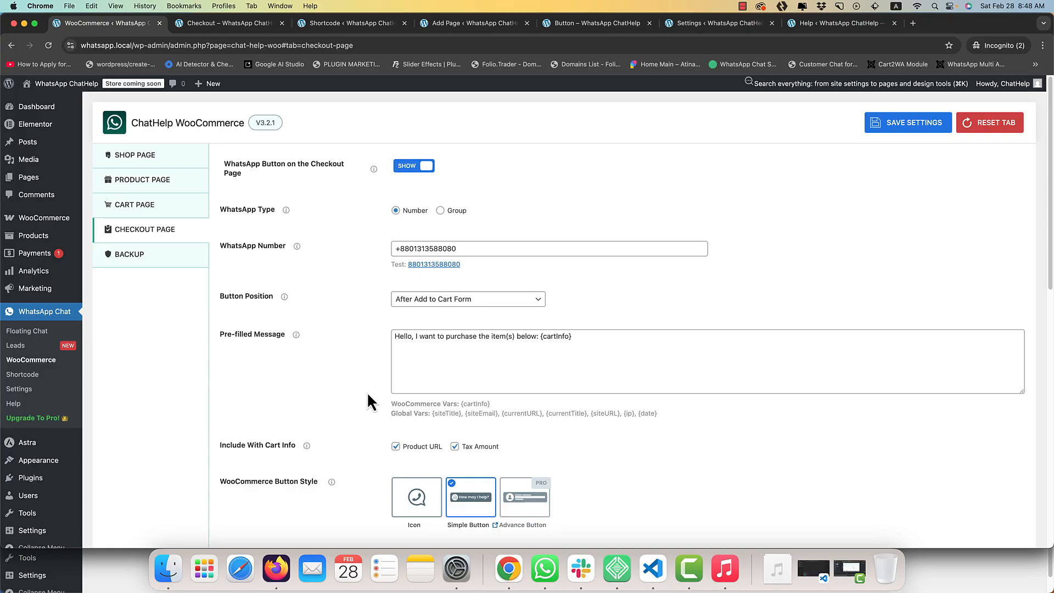
pyautogui.scroll(-10, 367, 393)
pyautogui.scroll(10, 367, 391)
pyautogui.click(613, 360)
pyautogui.click(511, 423)
pyautogui.click(132, 156)
pyautogui.moveTo(450, 439); pyautogui.dragTo(711, 463)
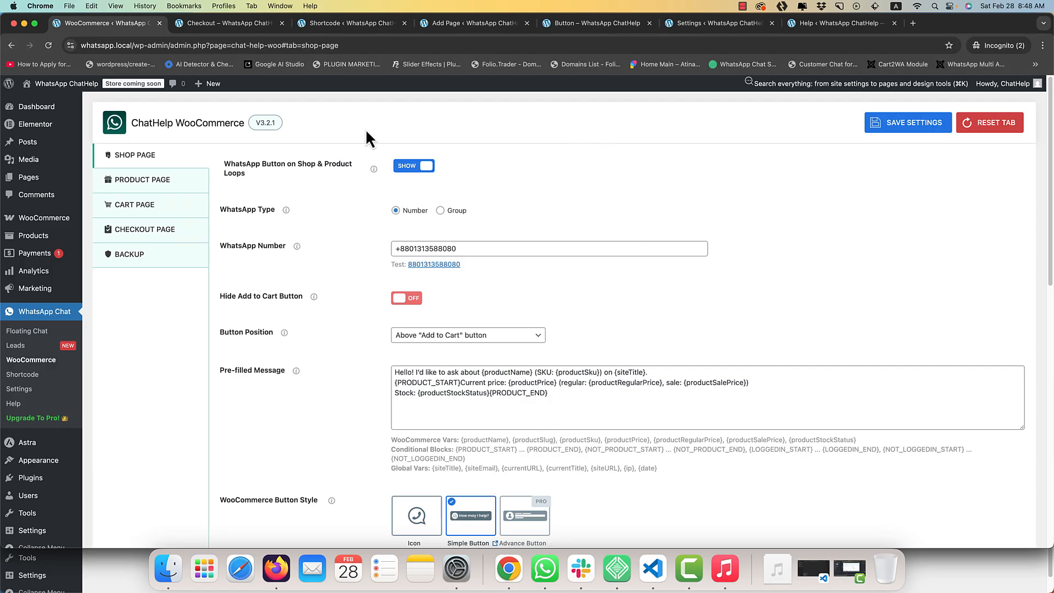
# Close the store's checkout page, and copy the Simple Button shortcode from the ChatHelp Shortcode page
pyautogui.click(222, 25)
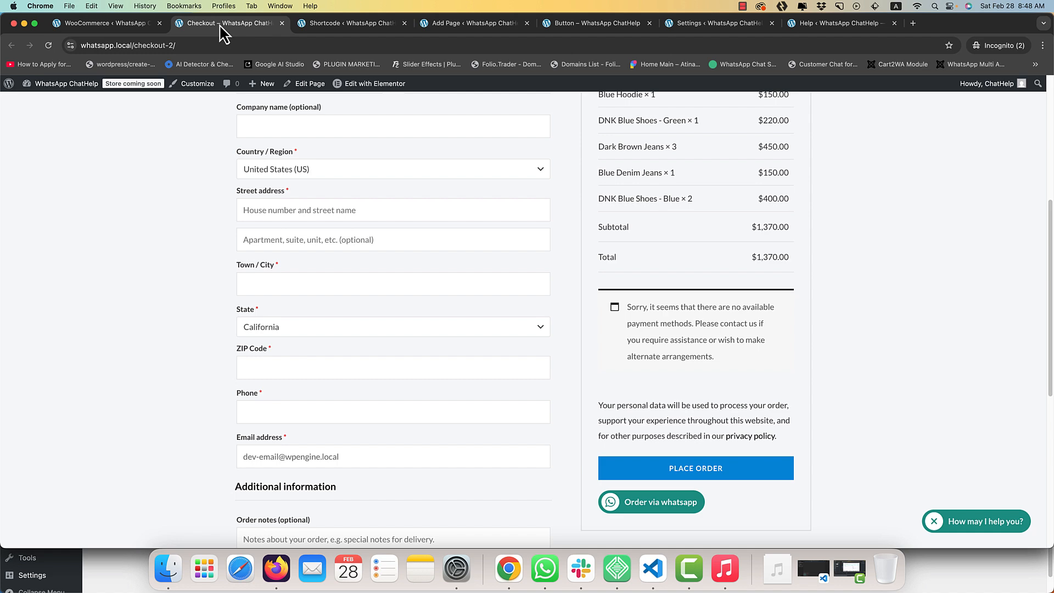
pyautogui.press('super+w')
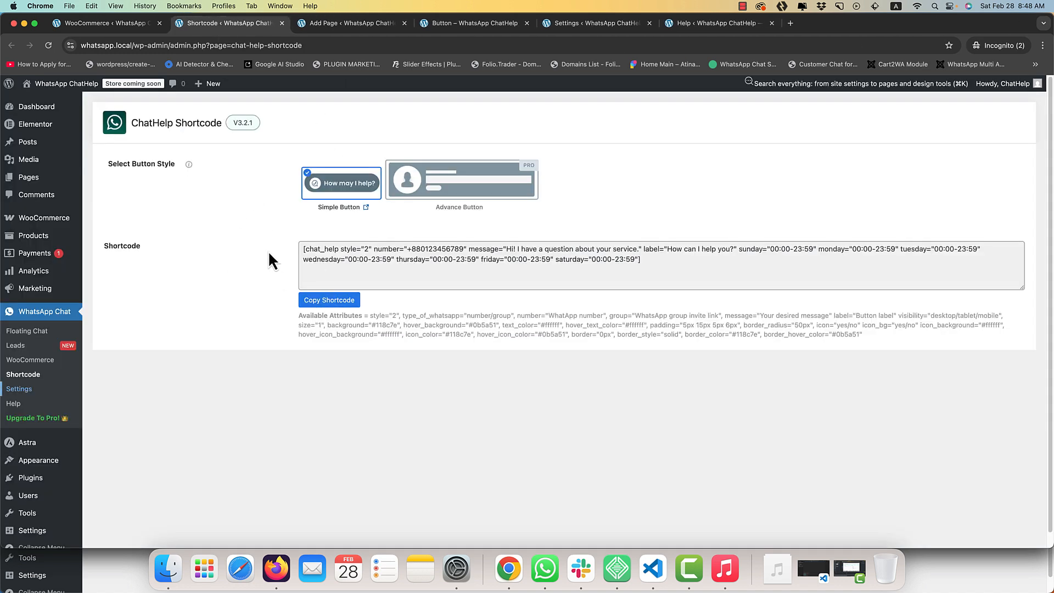
pyautogui.click(338, 301)
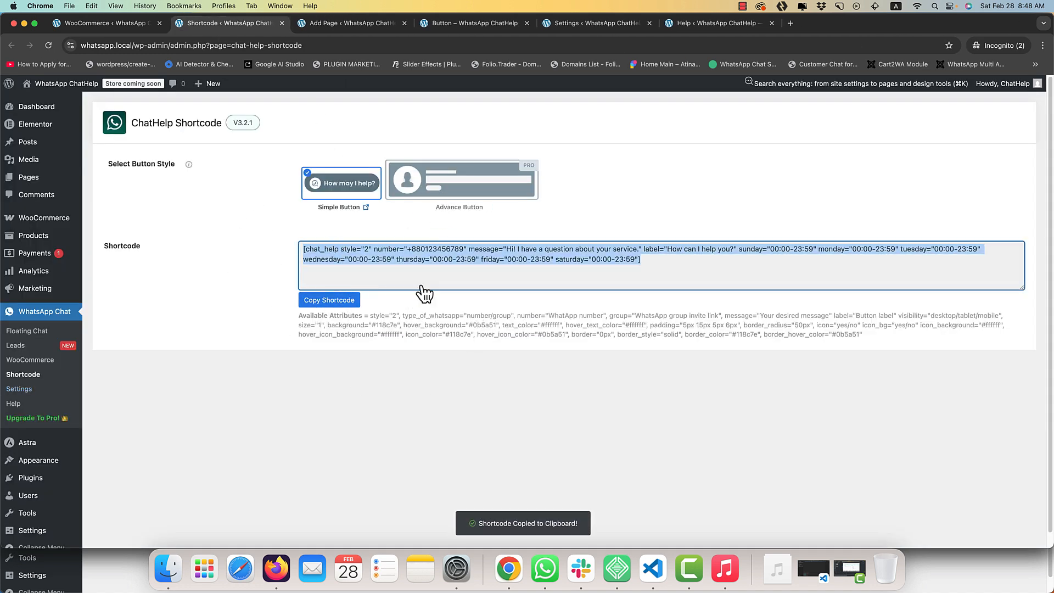
# Insert the copied shortcode into the Shortcode block of the Button page, and view the page on the site
pyautogui.click(317, 21)
pyautogui.click(259, 261)
pyautogui.press('super+a')
pyautogui.press('super+v')
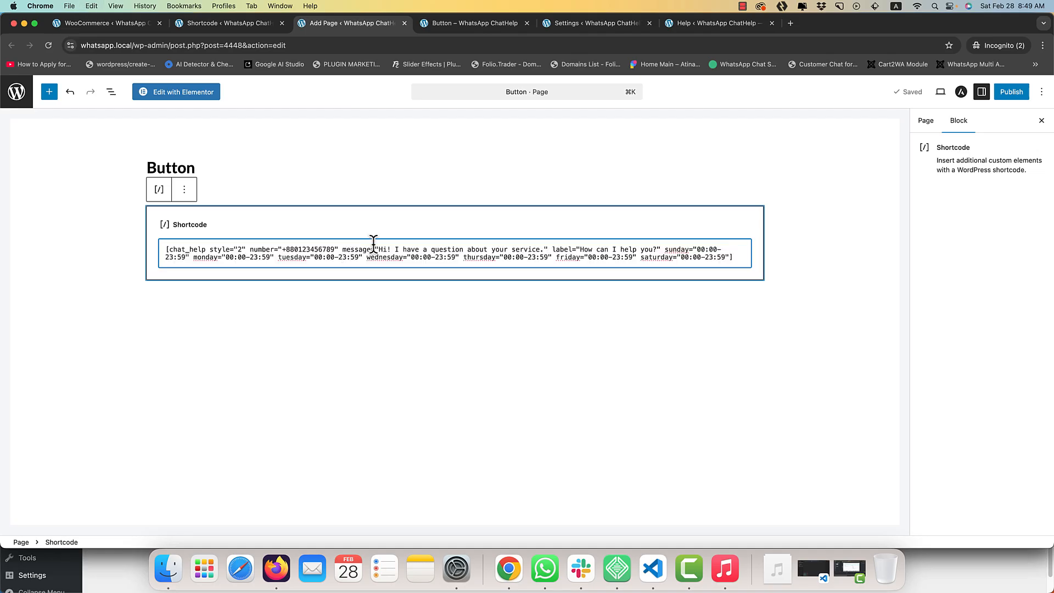
pyautogui.click(454, 23)
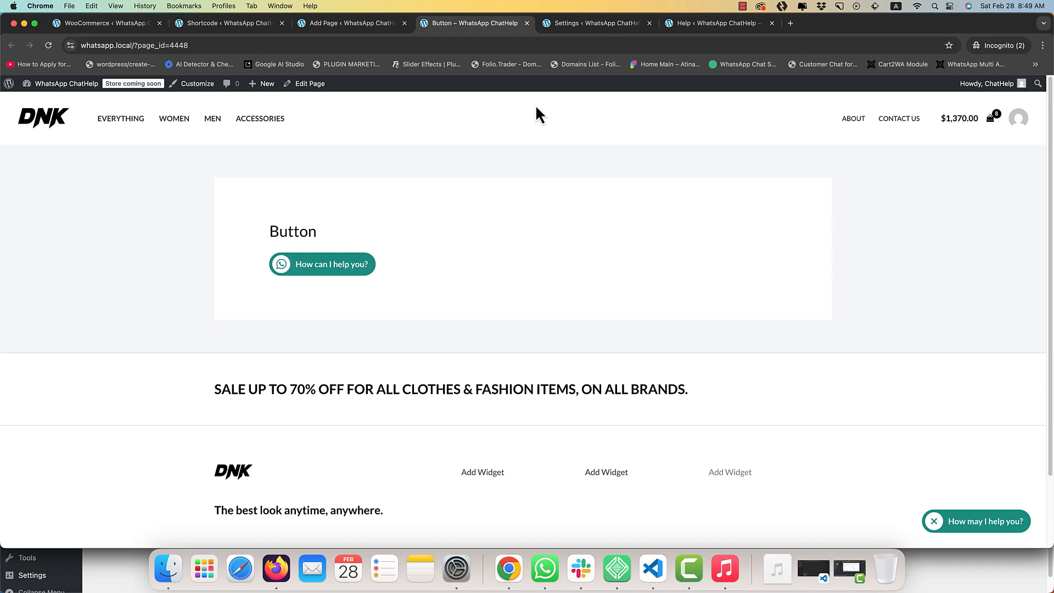
# Review Clean-up Data on Deletion in the Advanced Controls of ChatHelp Settings, and open the Analytics options
pyautogui.click(566, 25)
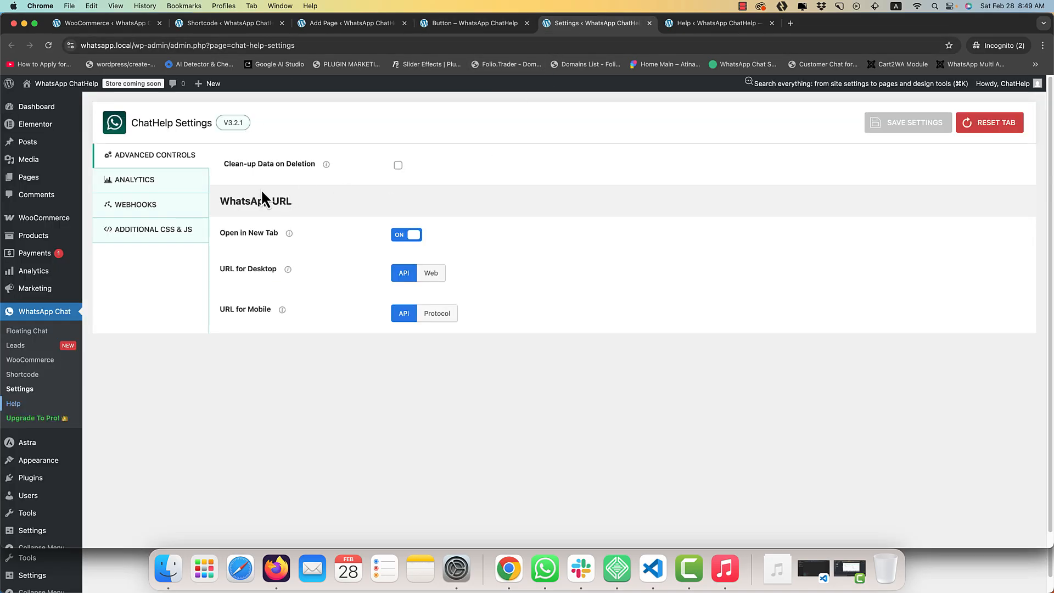
pyautogui.click(152, 162)
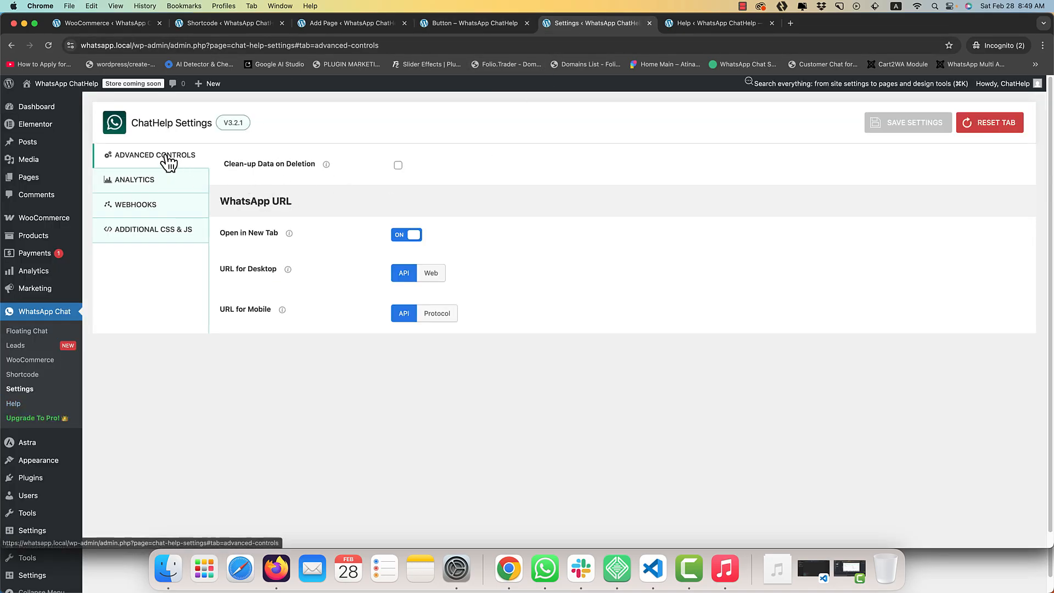
pyautogui.click(398, 166)
pyautogui.moveTo(327, 164)
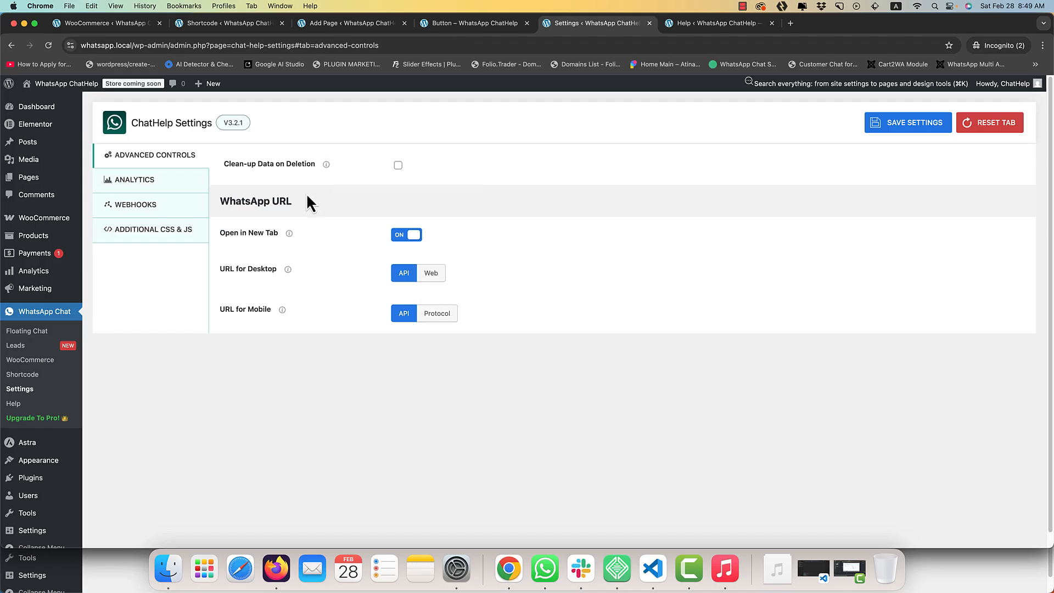
pyautogui.click(165, 177)
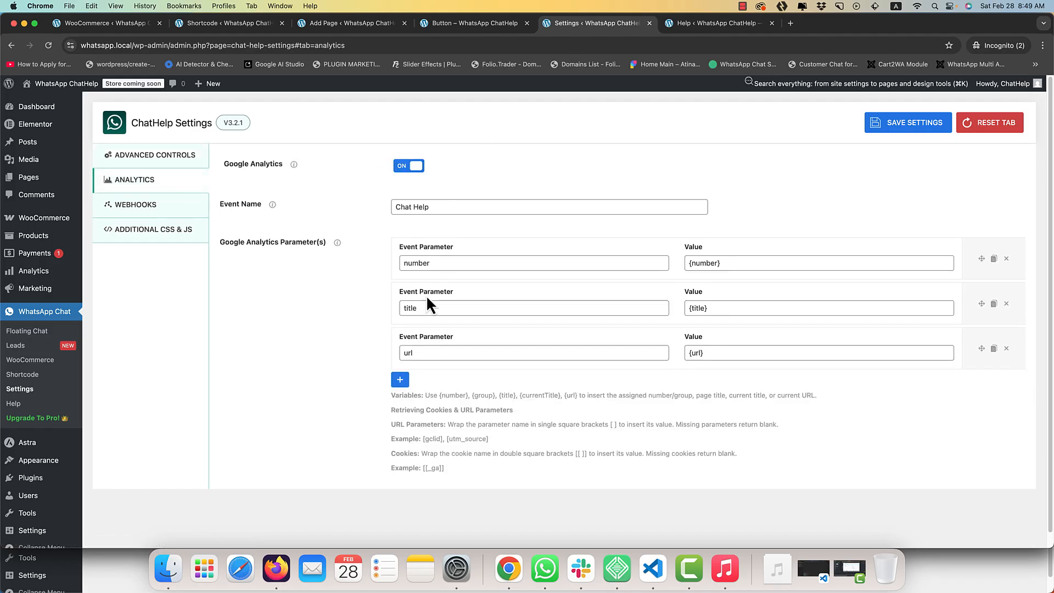
# Review the Google Analytics switch and the Event Name field in the Analytics settings
pyautogui.click(407, 171)
pyautogui.click(407, 171)
pyautogui.moveTo(436, 212); pyautogui.dragTo(377, 206)
pyautogui.click(388, 260)
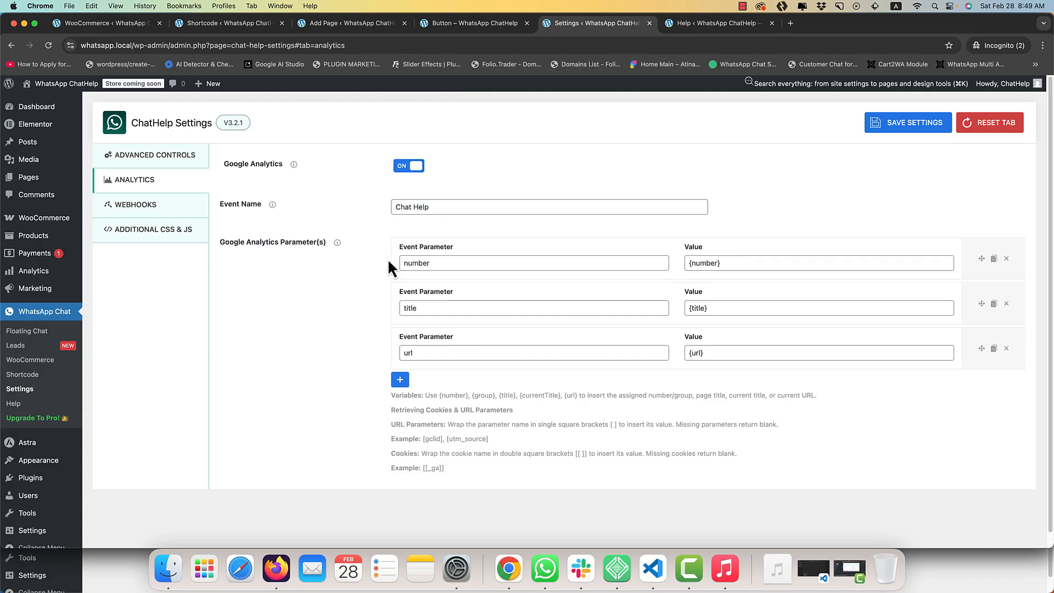
# Examine the number, title and url event parameters and their values under Google Analytics Parameter(s)
pyautogui.click(454, 261)
pyautogui.click(422, 312)
pyautogui.click(407, 353)
pyautogui.click(354, 357)
pyautogui.click(425, 256)
pyautogui.click(755, 259)
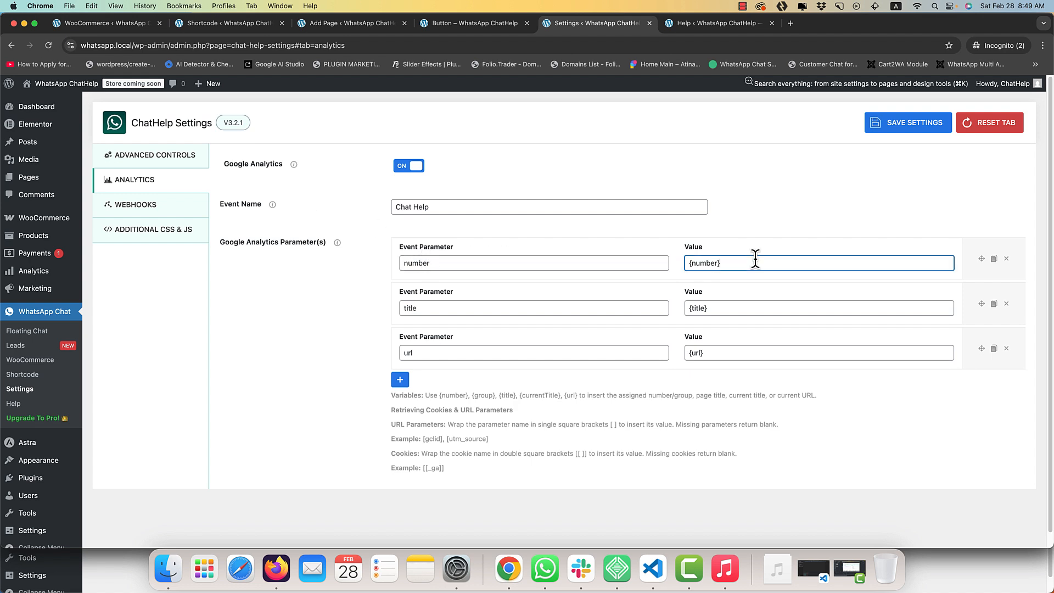
pyautogui.click(637, 296)
pyautogui.click(480, 353)
pyautogui.press('Tab')
pyautogui.click(324, 330)
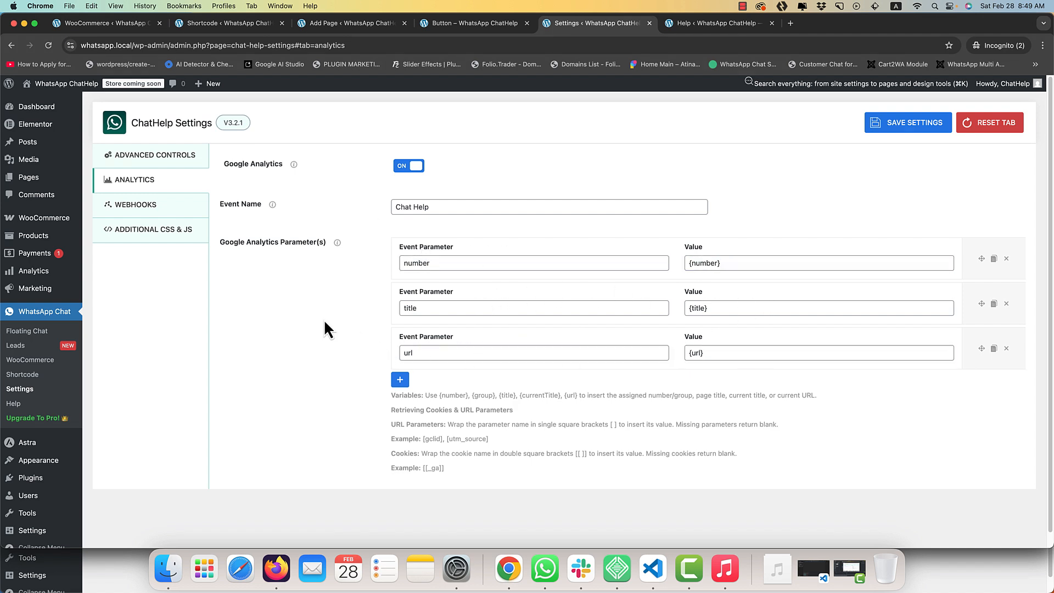
# Review the Custom CSS and Custom JavaScript editors in the Additional CSS & JS settings
pyautogui.click(175, 234)
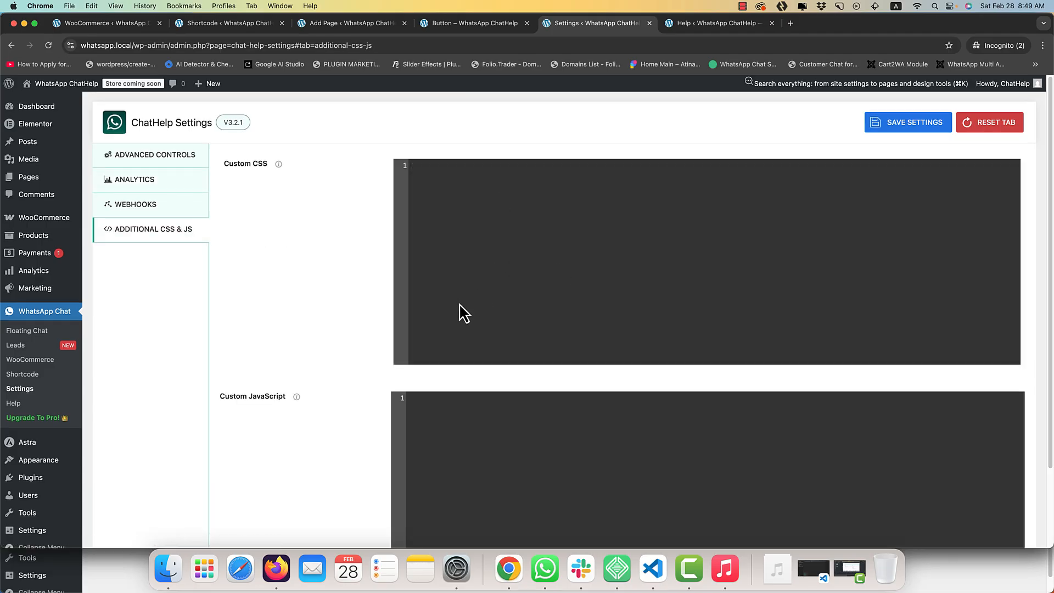
pyautogui.scroll(-1, 464, 313)
pyautogui.click(470, 407)
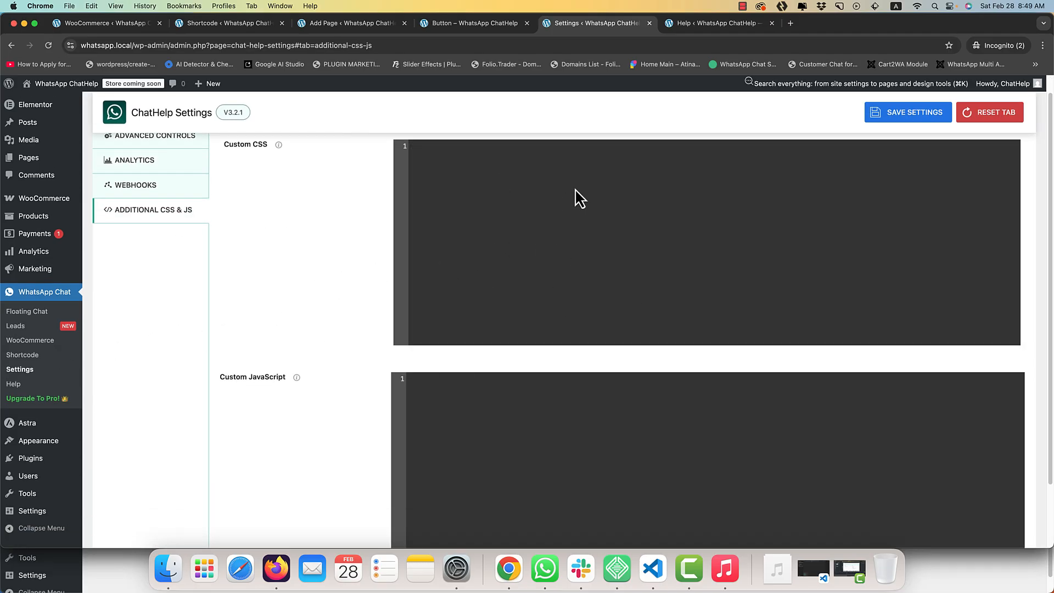
pyautogui.scroll(1, 549, 274)
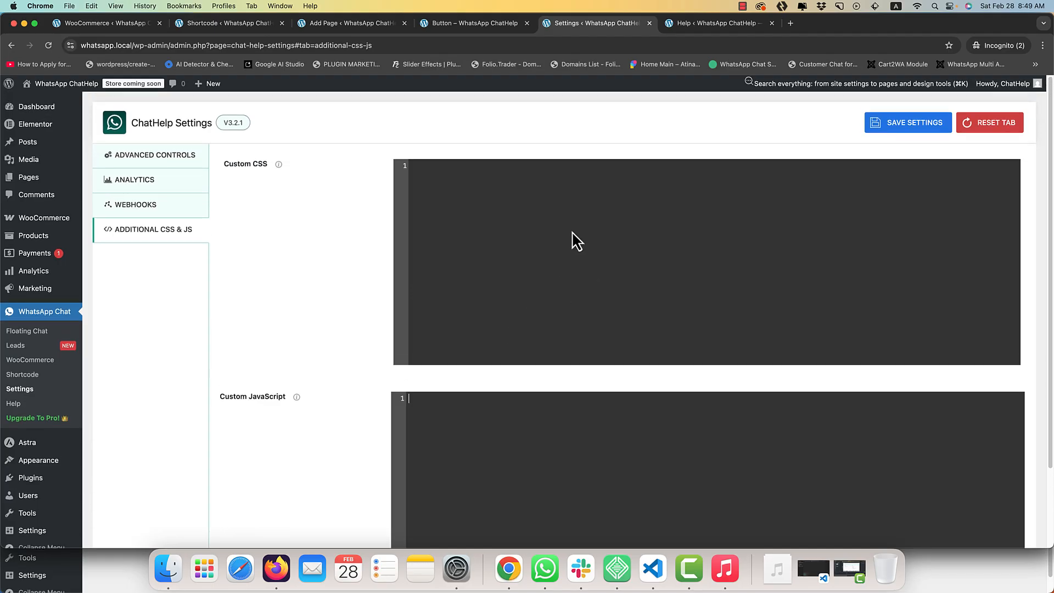
# Look through the ChatHelp Help page, including its video playlist, Documentation, Technical Support and Hire Us sections
pyautogui.click(734, 26)
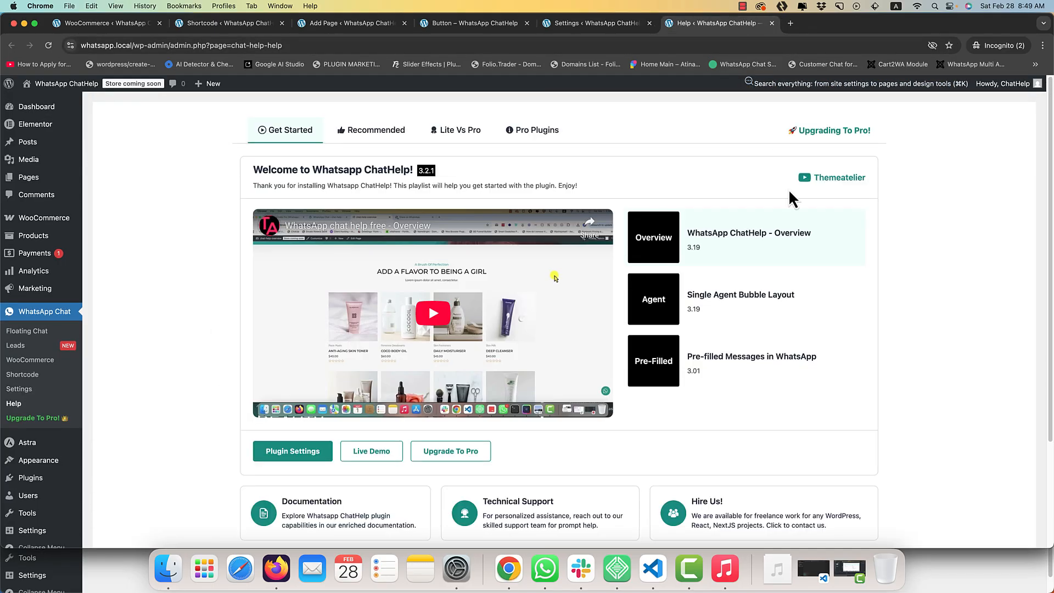
pyautogui.scroll(-5, 543, 288)
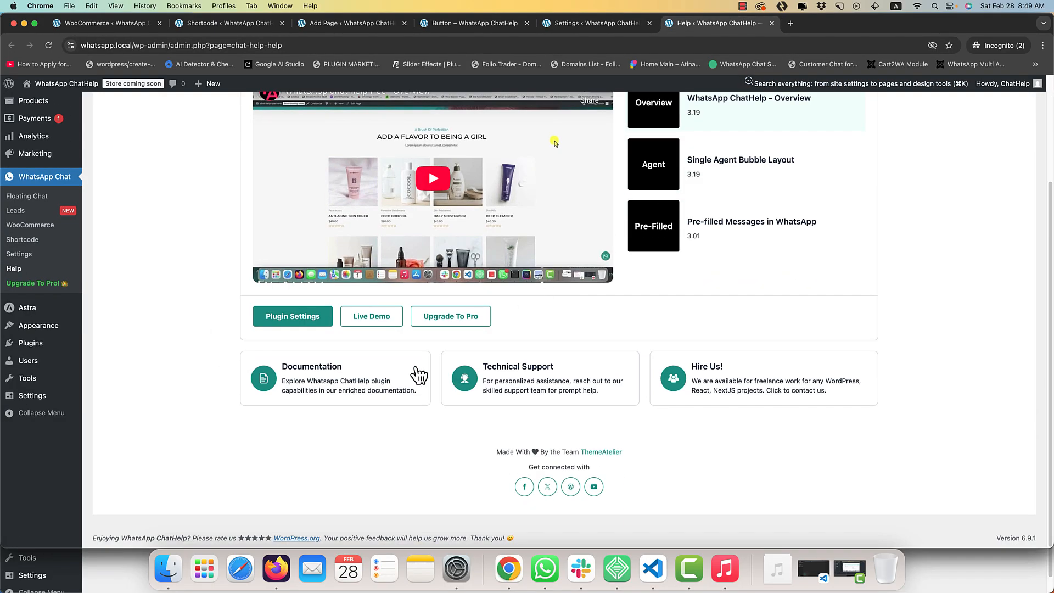
pyautogui.scroll(2, 497, 409)
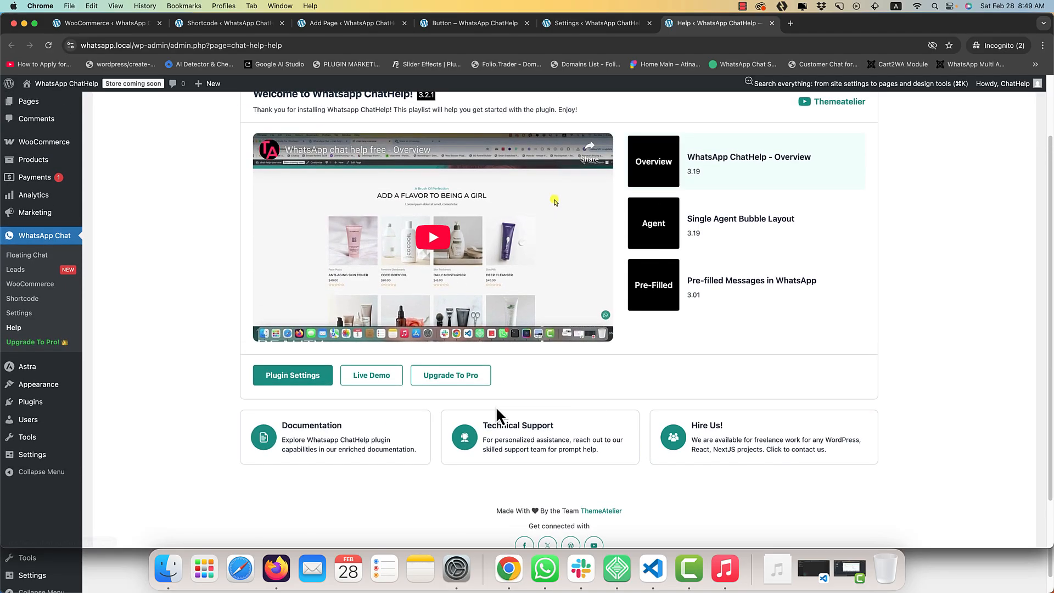
pyautogui.scroll(3, 494, 410)
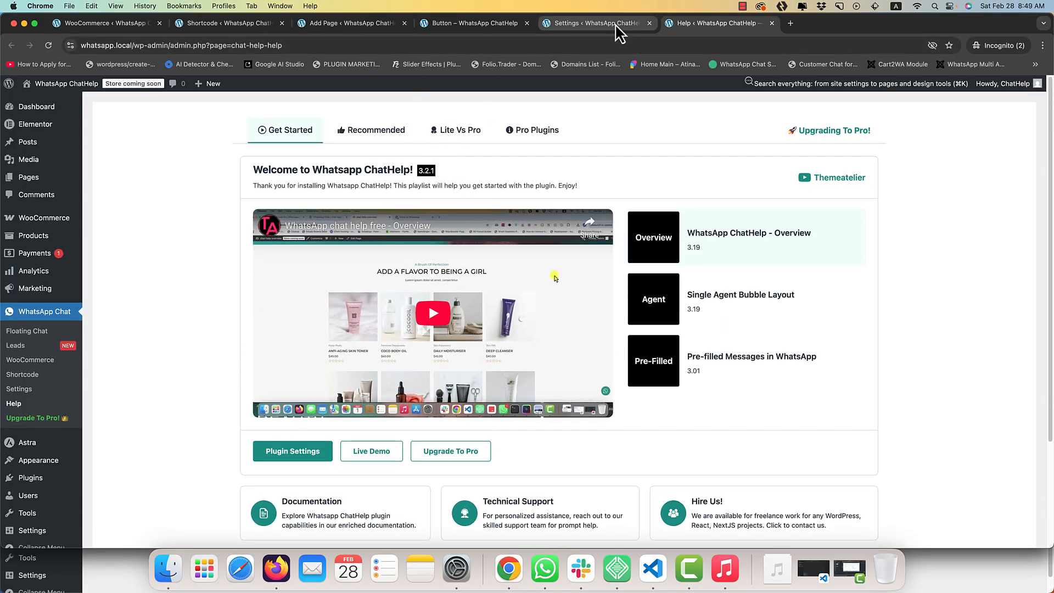
pyautogui.click(550, 25)
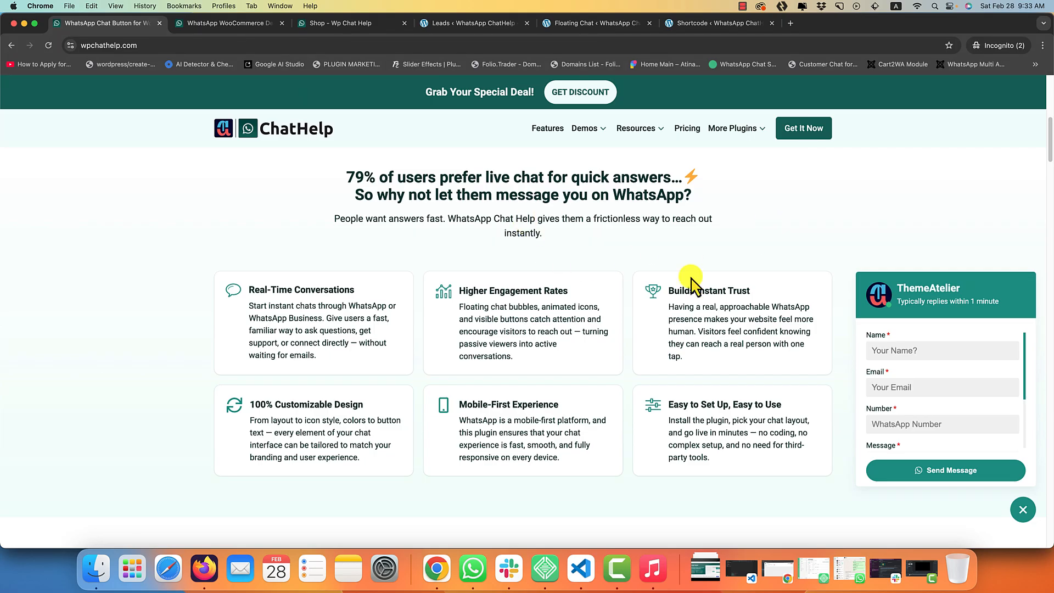
# Check the floating chat form on the ChatHelp website, and review the submitted lead's details on the Leads page
pyautogui.click(1023, 510)
pyautogui.click(1023, 510)
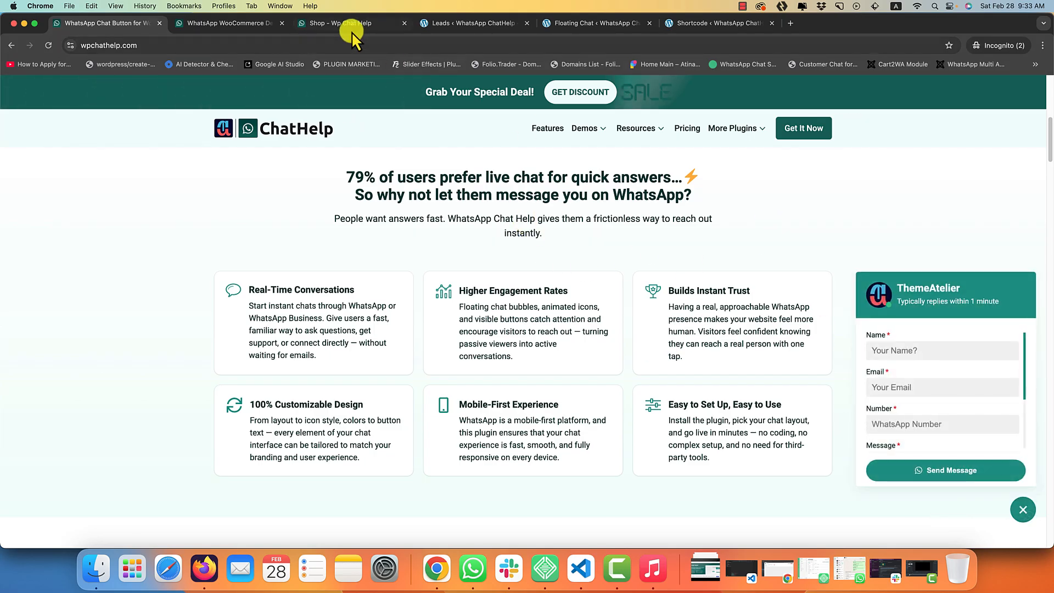
pyautogui.click(469, 25)
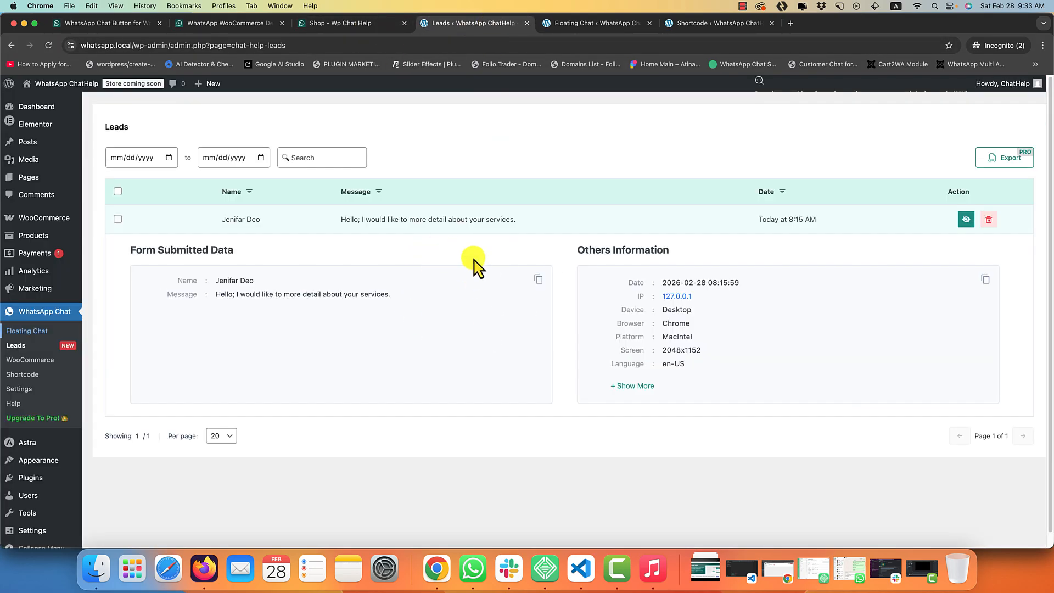
pyautogui.click(630, 219)
pyautogui.click(631, 221)
# View the Golden Lamps product page and the Floating Chat button settings, and copy the Simple Button shortcode
pyautogui.click(313, 25)
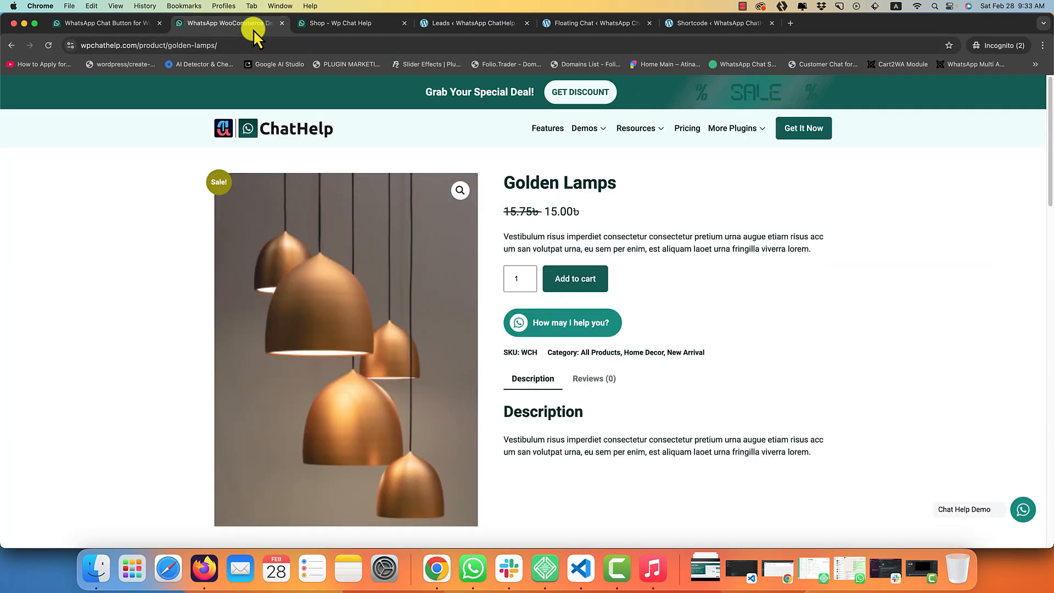
pyautogui.click(569, 22)
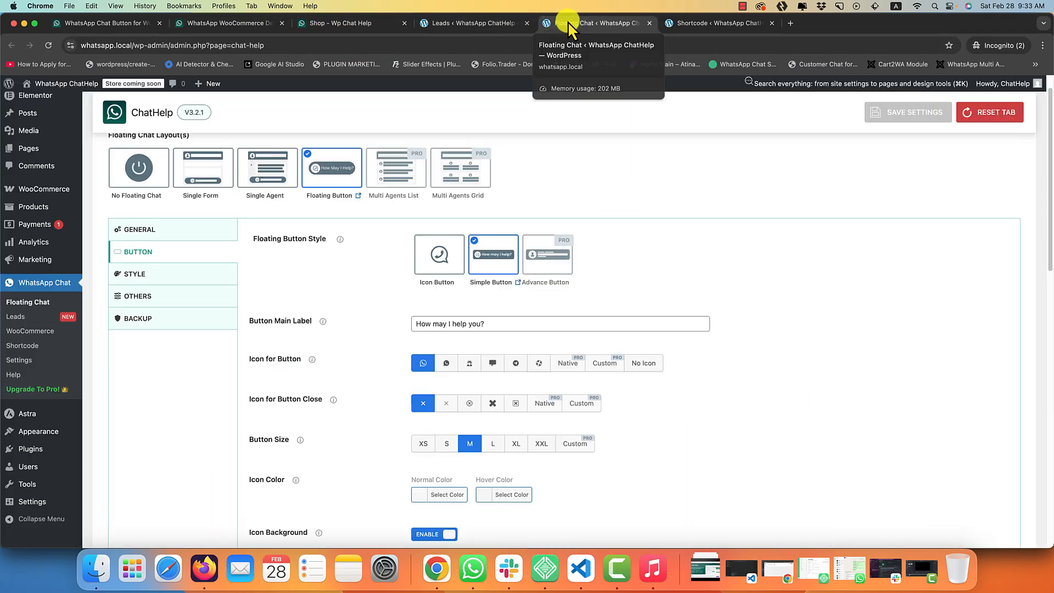
pyautogui.click(693, 28)
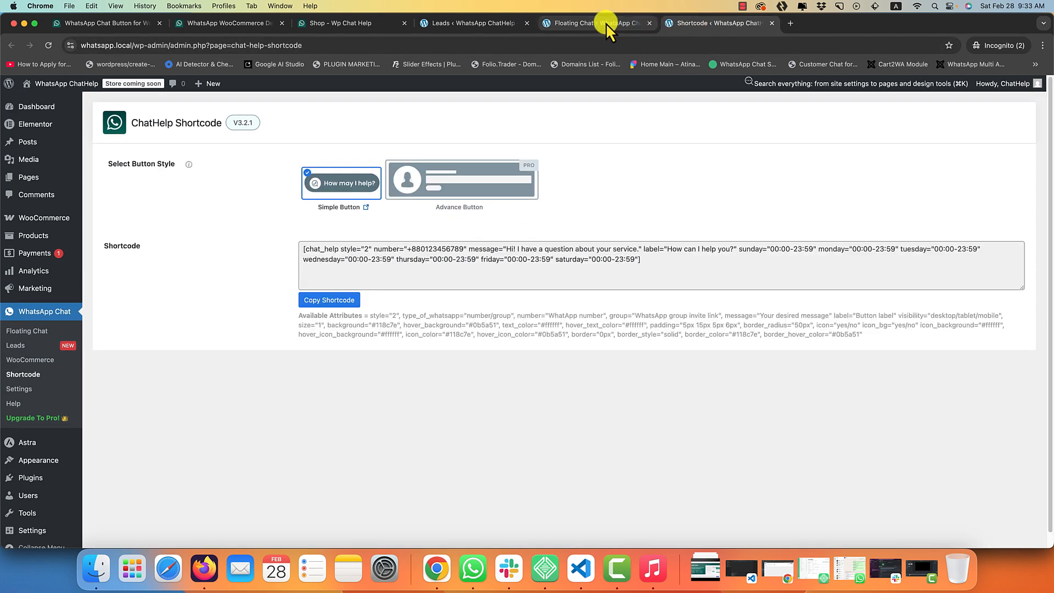
pyautogui.click(329, 300)
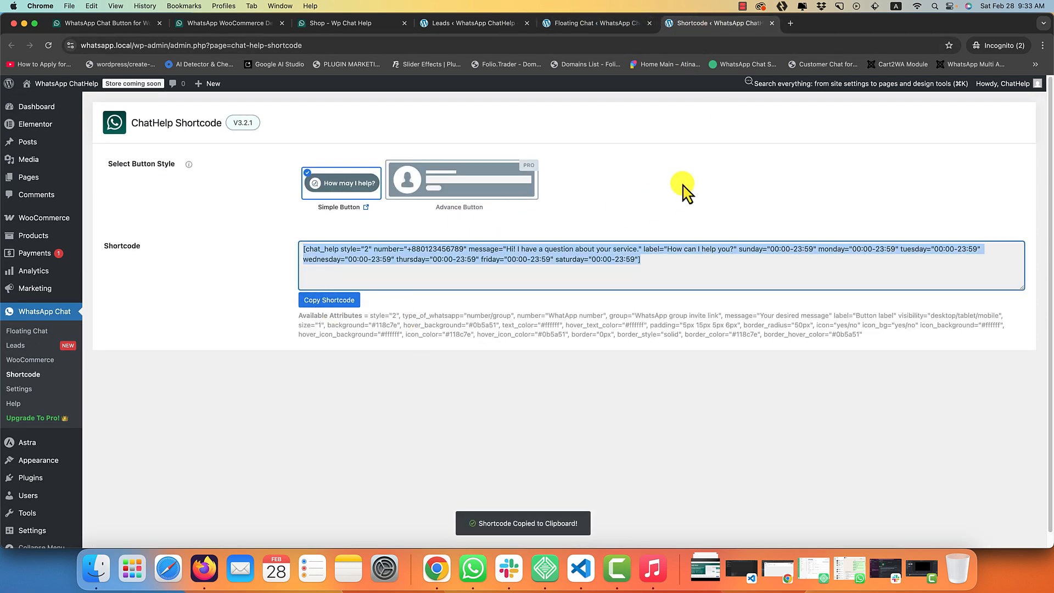
# Return to the ChatHelp website's home page and review the fields of the floating chat form
pyautogui.click(85, 23)
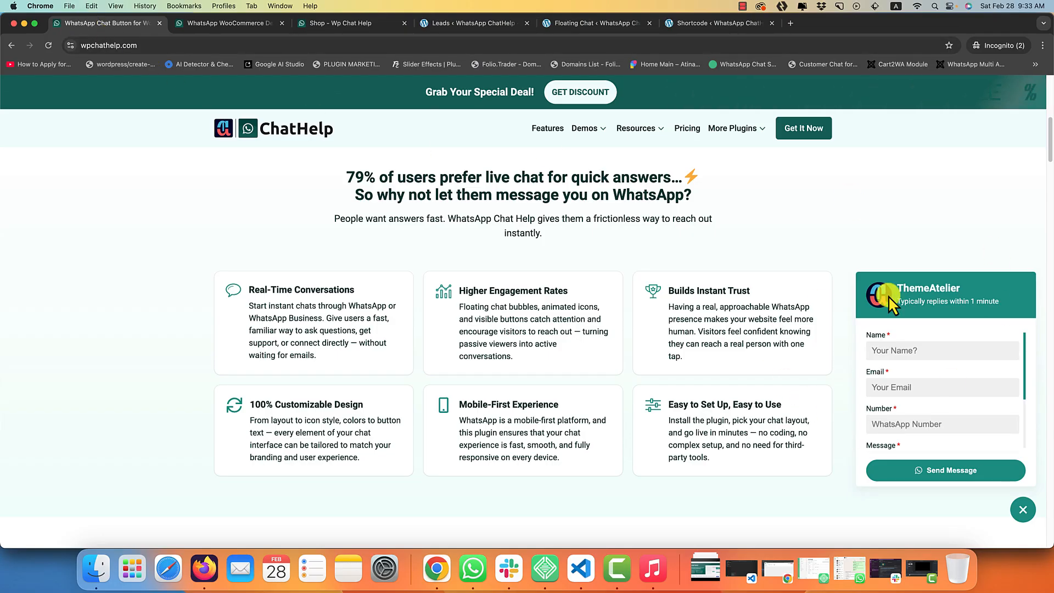
pyautogui.scroll(-3, 877, 426)
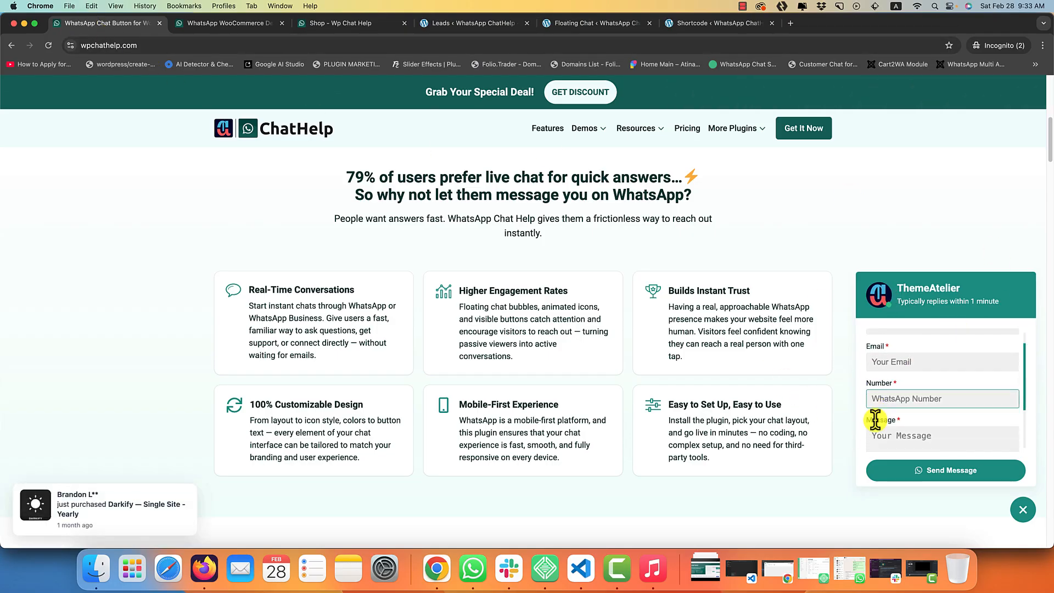